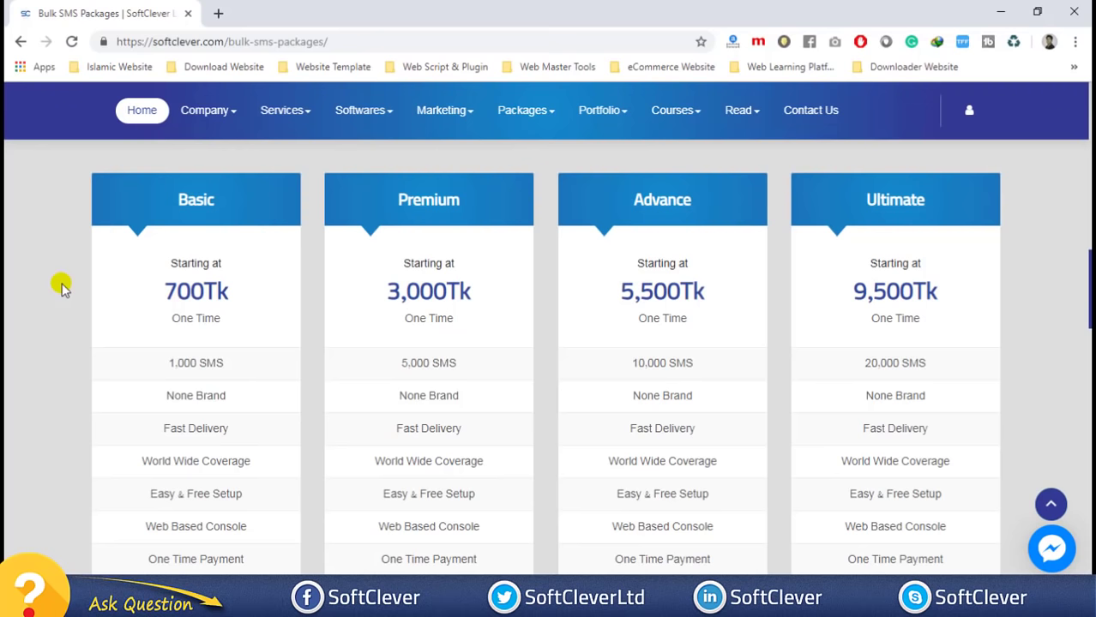
scroll(79, 281, down, 2)
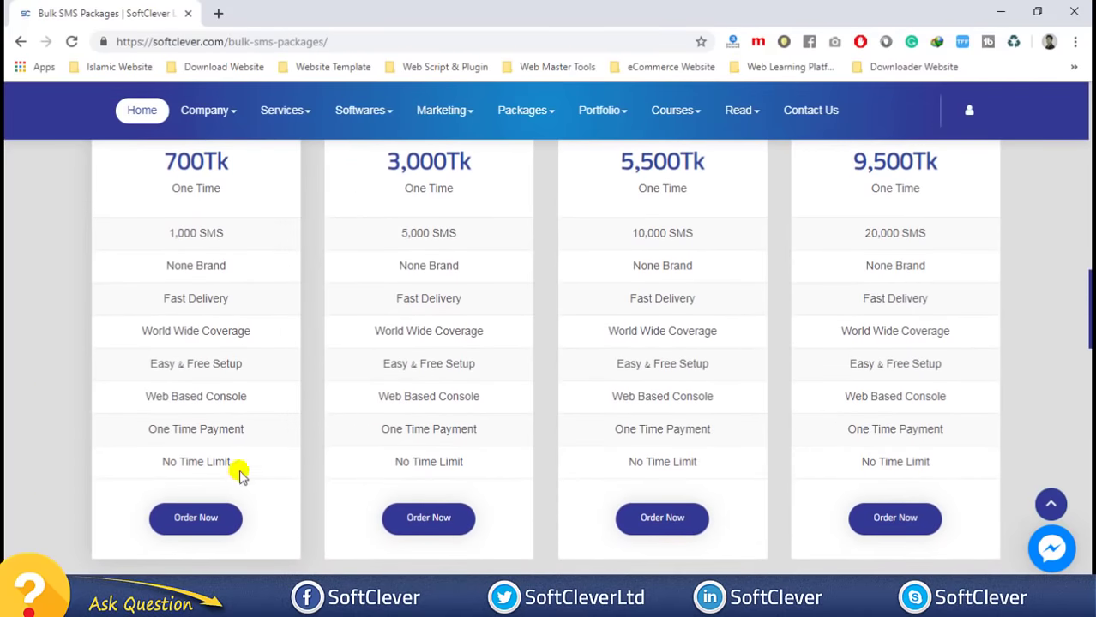
scroll(207, 350, down, 5)
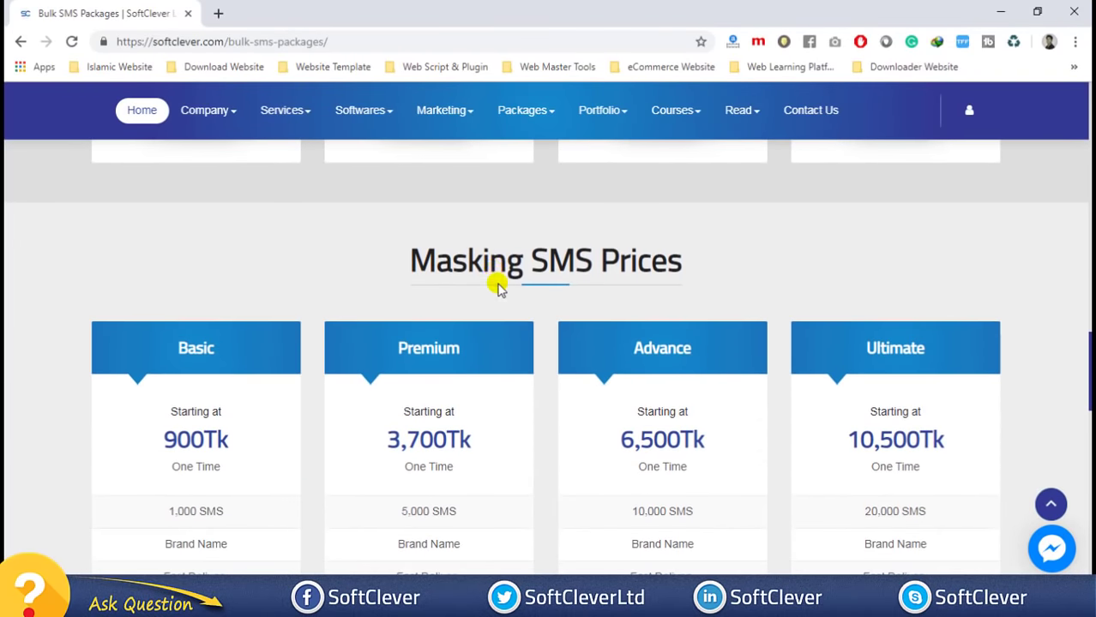
scroll(497, 281, down, 4)
scroll(215, 297, up, 1)
scroll(215, 293, up, 3)
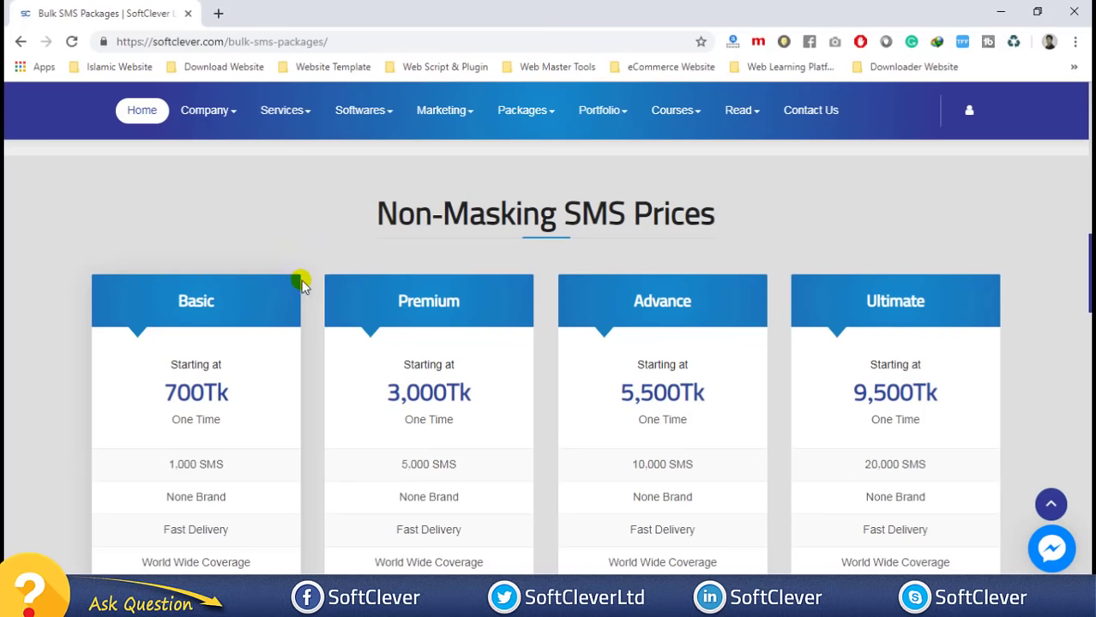
scroll(295, 283, down, 5)
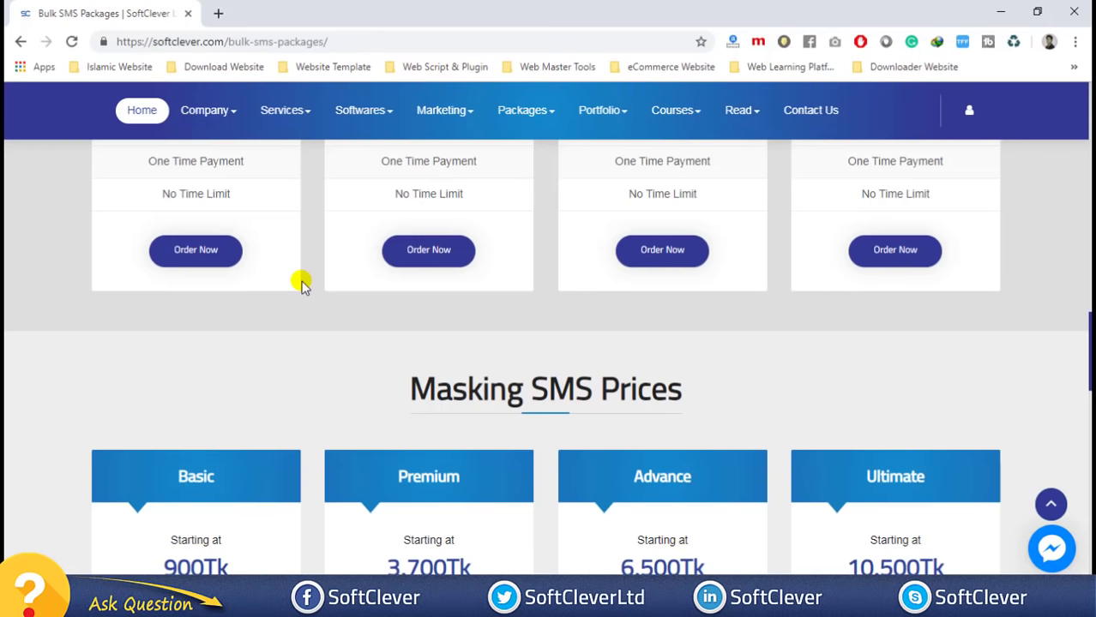
scroll(302, 283, down, 3)
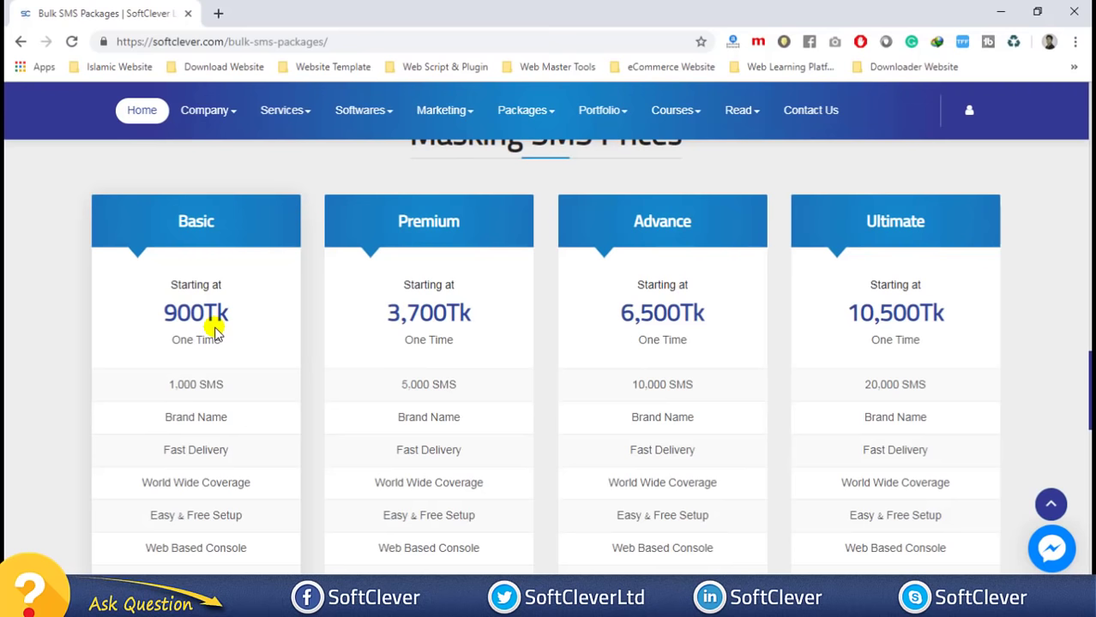
scroll(214, 334, down, 2)
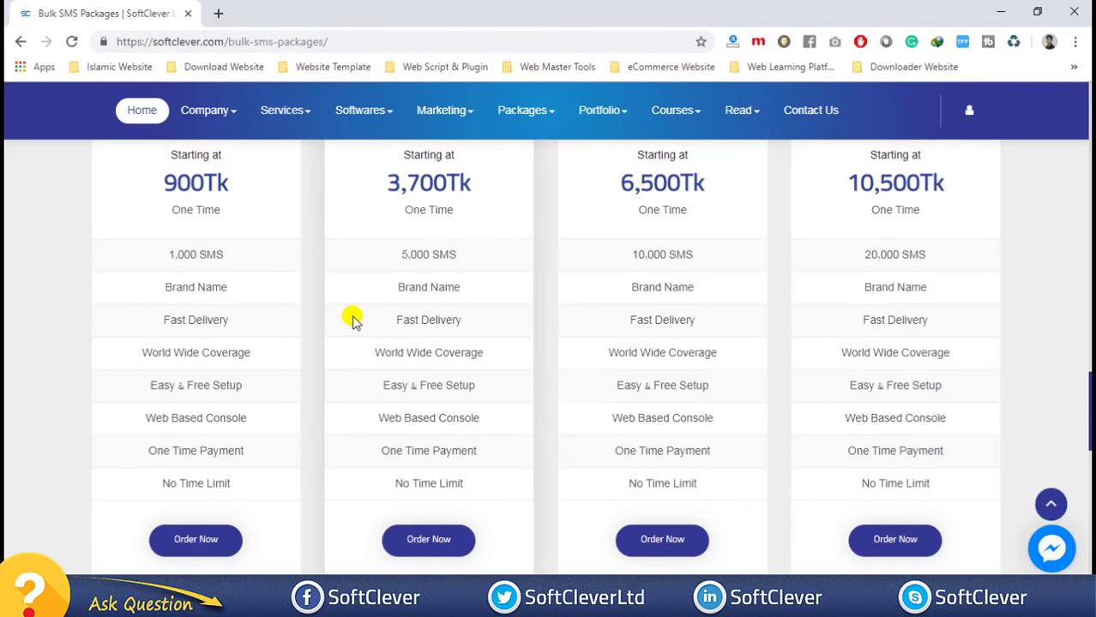
scroll(228, 286, down, 1)
scroll(227, 285, down, 8)
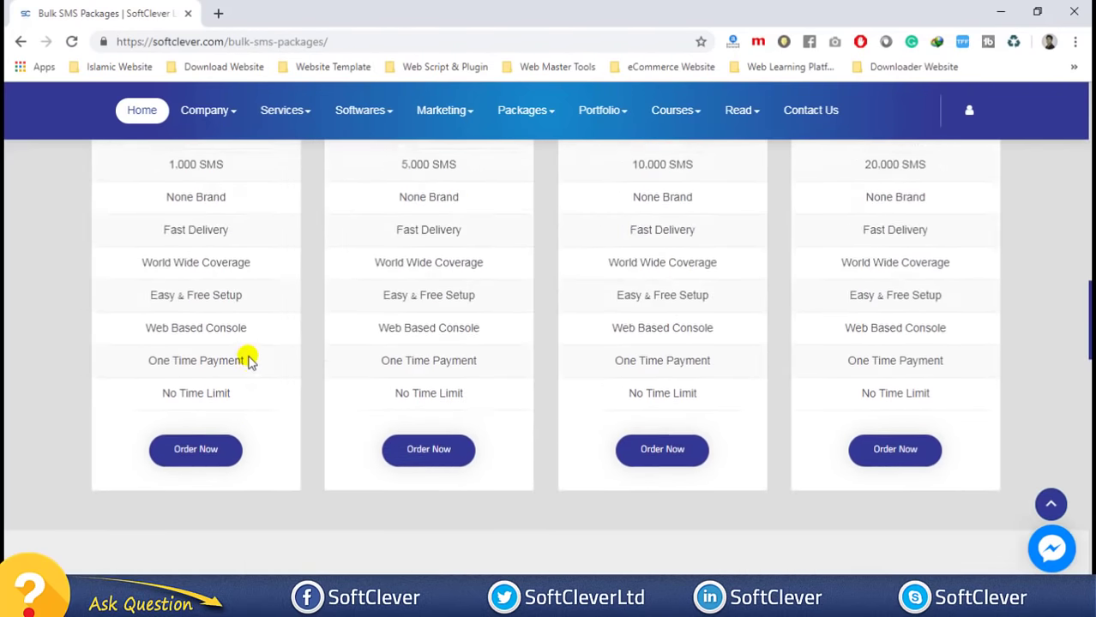
scroll(247, 357, up, 1)
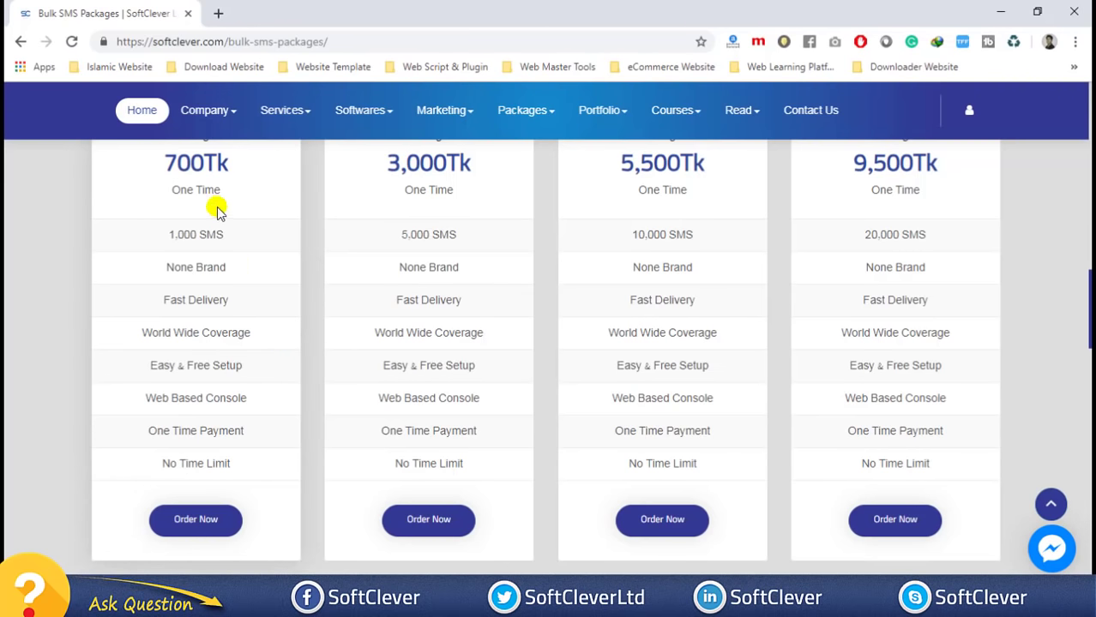
- Add the Basic (BSP1) package at 700.00BDT to the cart and proceed to checkout
click(167, 514)
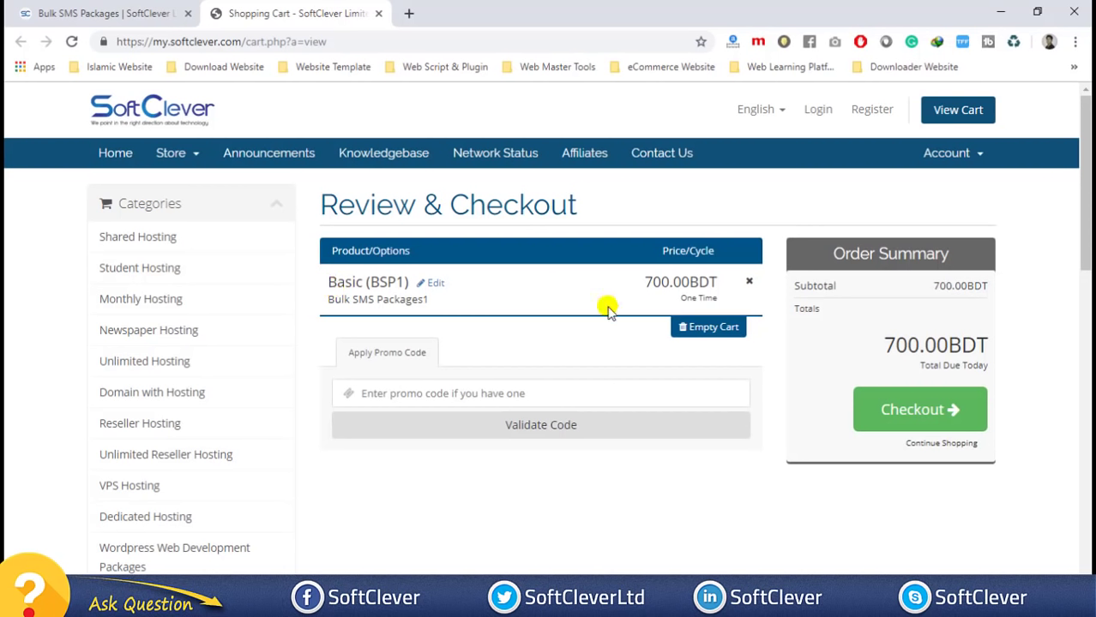
click(428, 415)
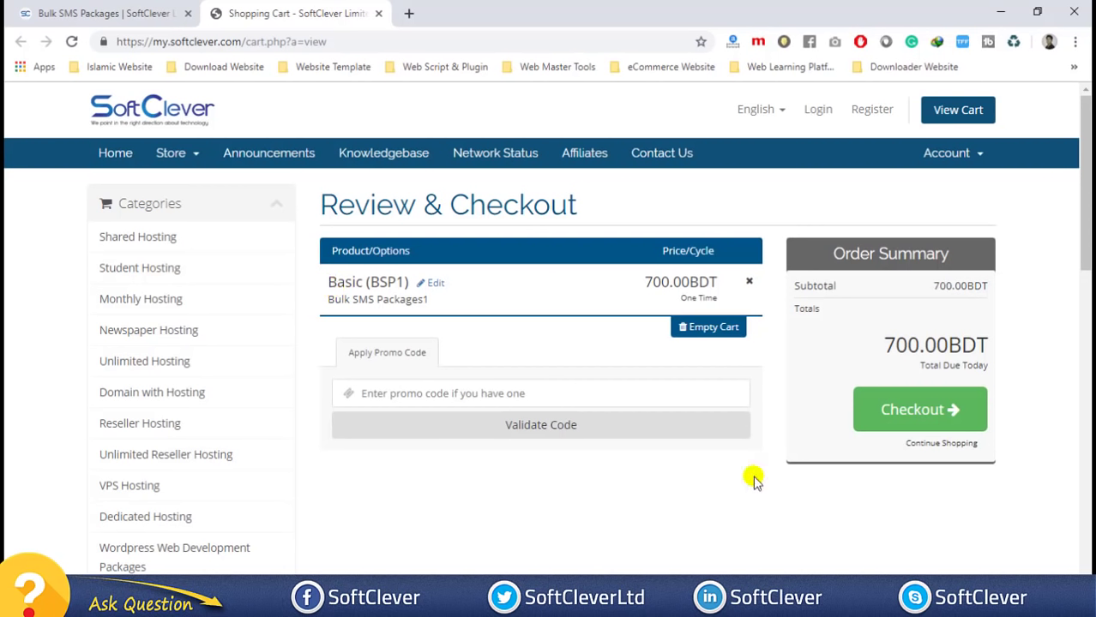
click(937, 420)
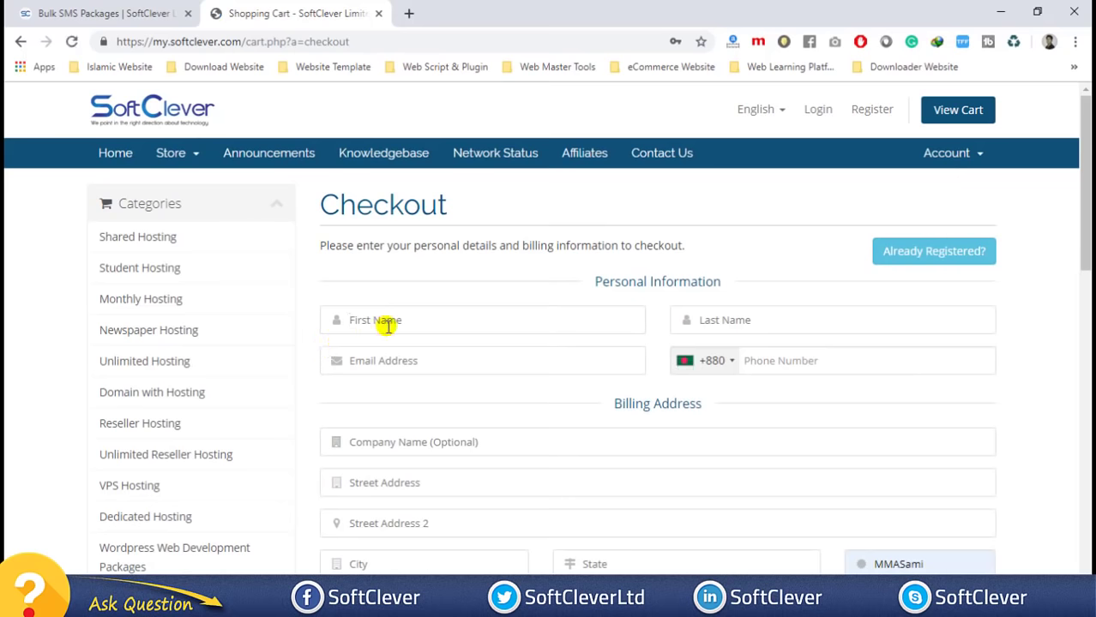
- Switch the checkout to Already Registered login and focus the Email Address field
scroll(486, 261, down, 1)
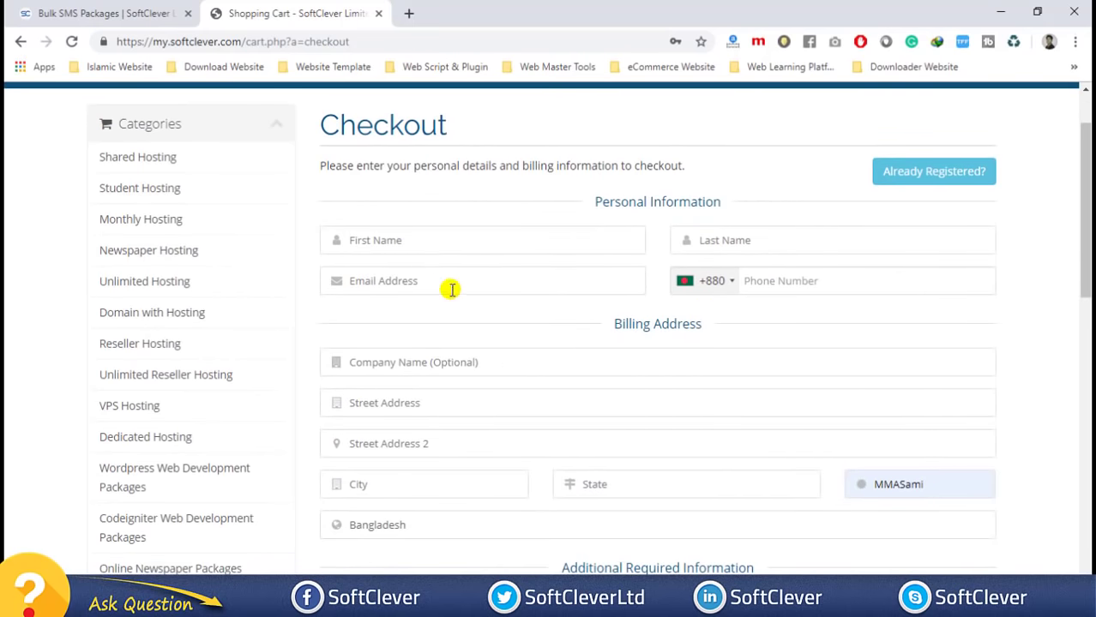
scroll(448, 287, down, 4)
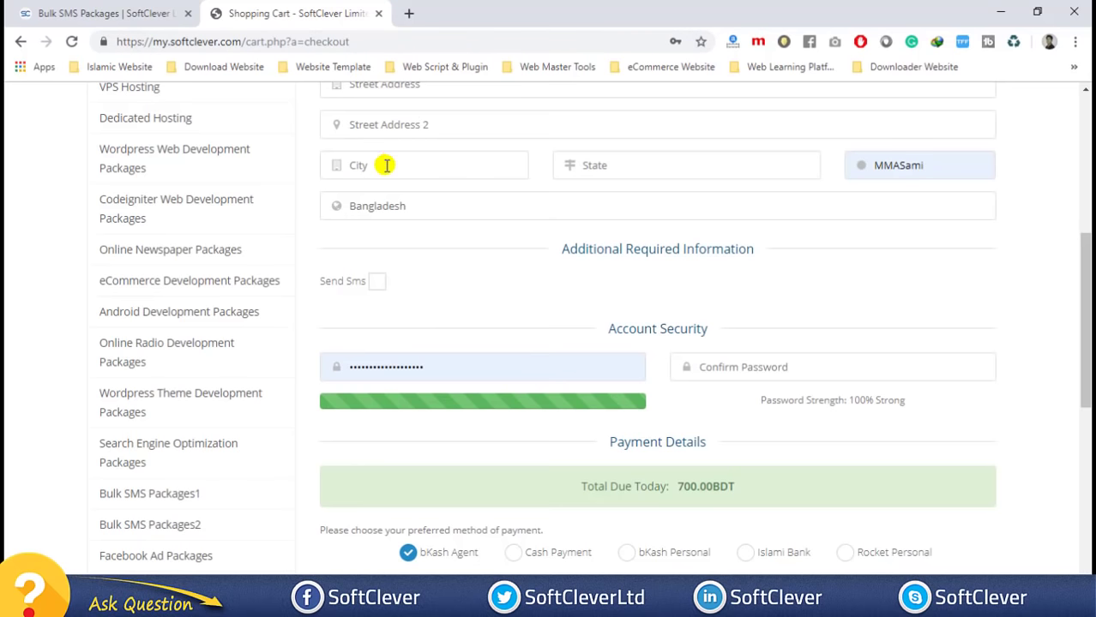
scroll(340, 319, up, 5)
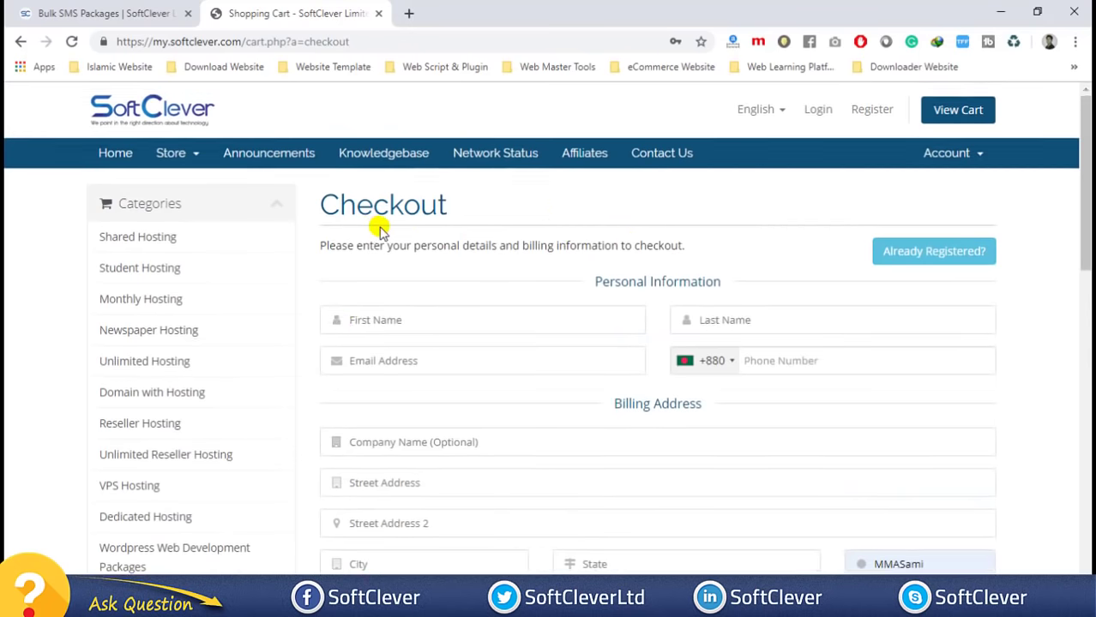
click(928, 261)
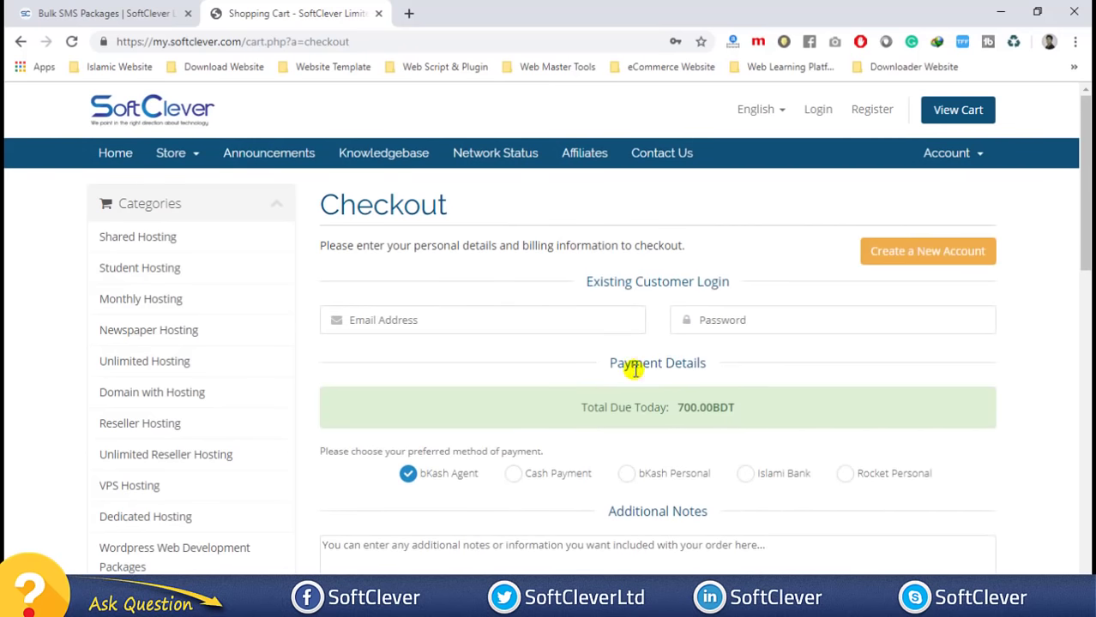
scroll(631, 364, down, 2)
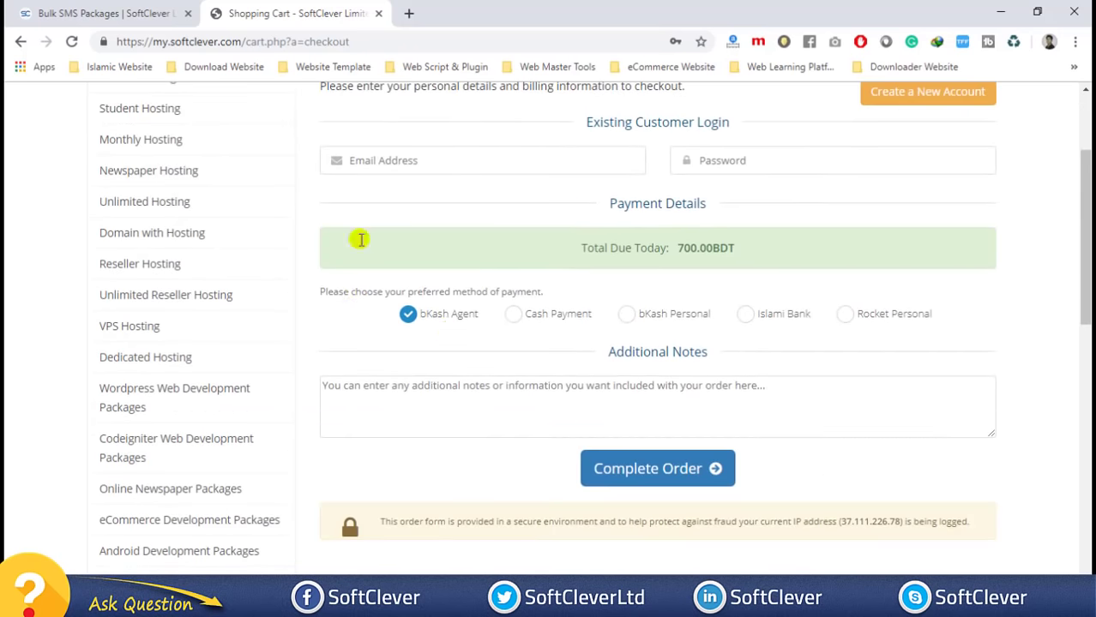
click(375, 158)
click(588, 141)
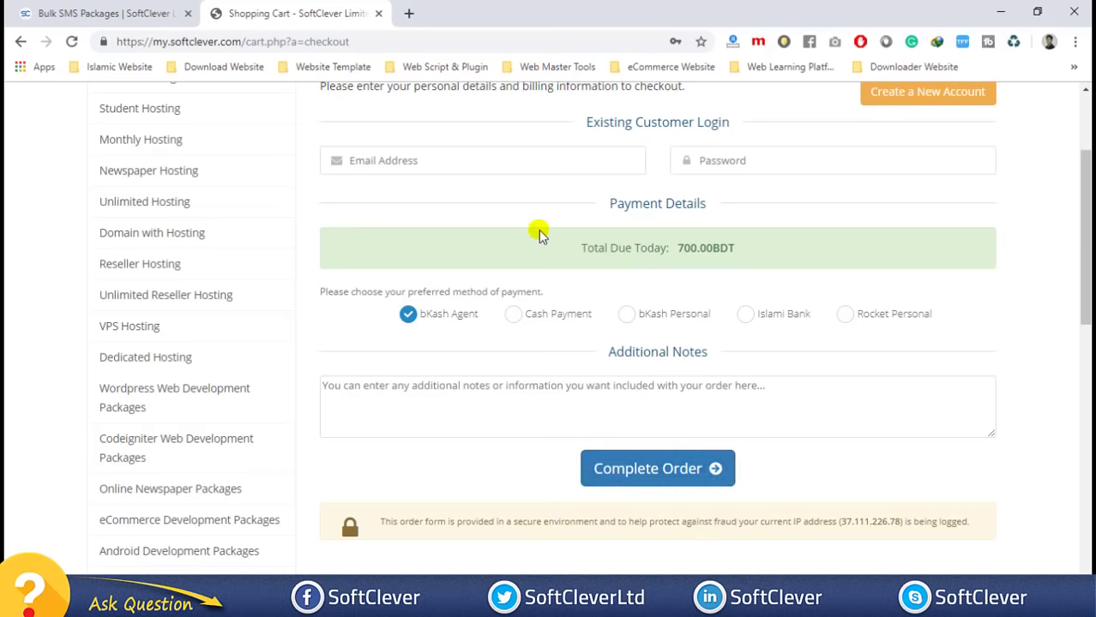
scroll(538, 233, up, 1)
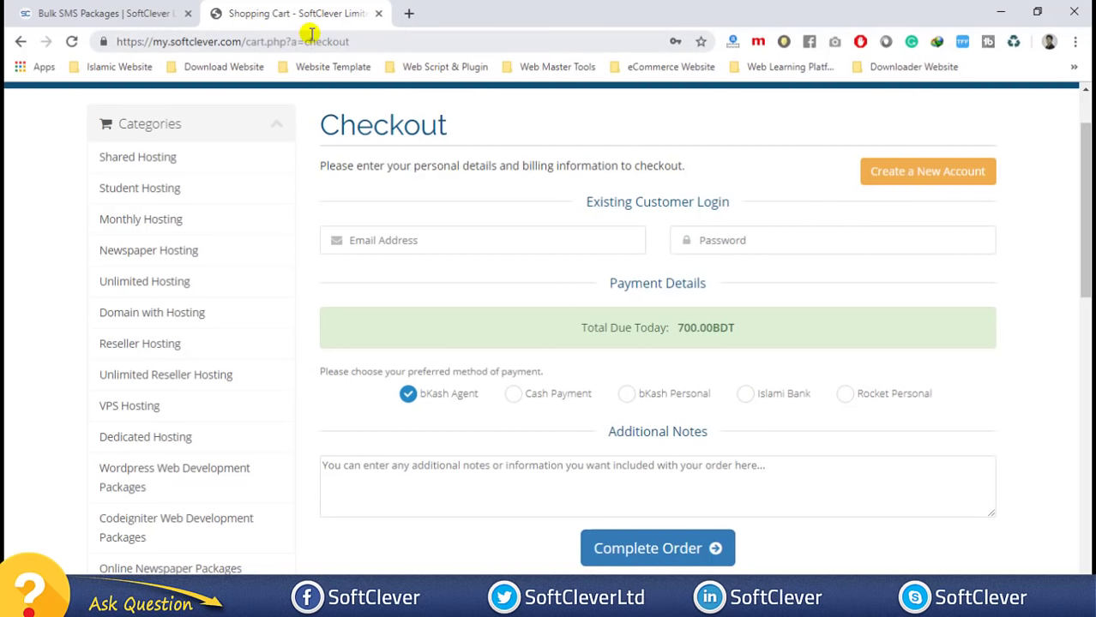
- Reload the Bulk SMS Packages page, open the Control Panel page, and close the Shopping Cart tab
click(113, 13)
scroll(810, 187, up, 1)
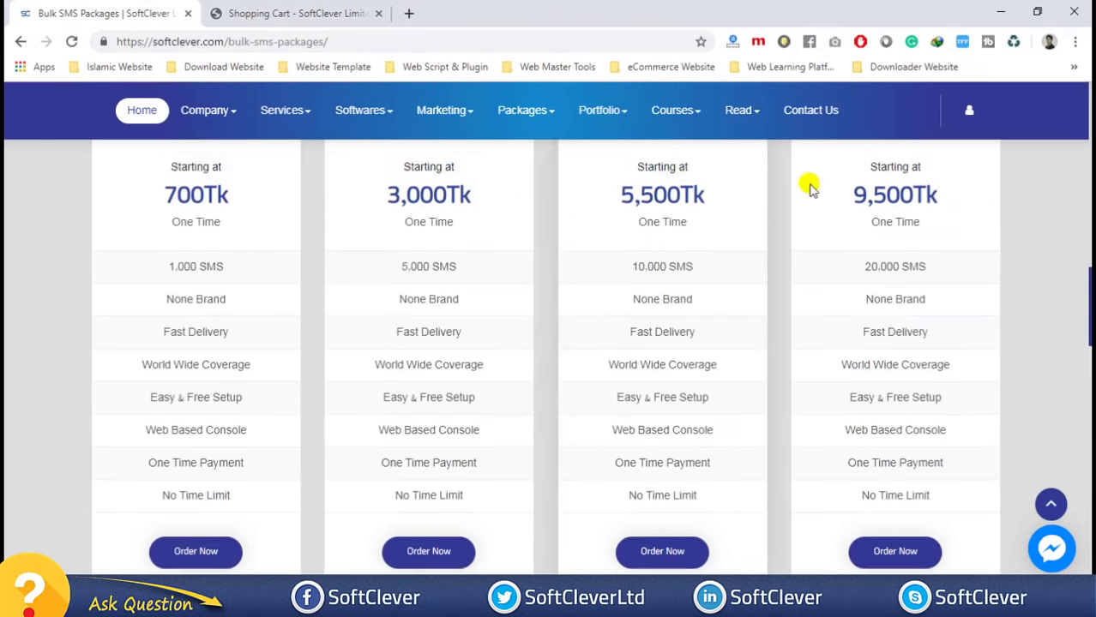
scroll(811, 187, up, 10)
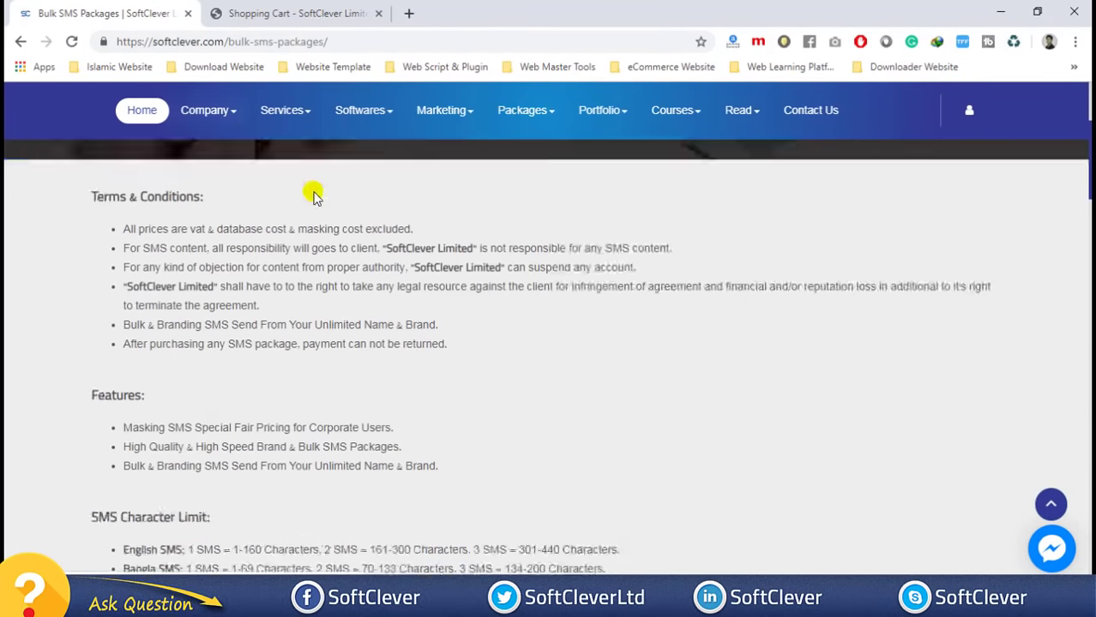
key(F5)
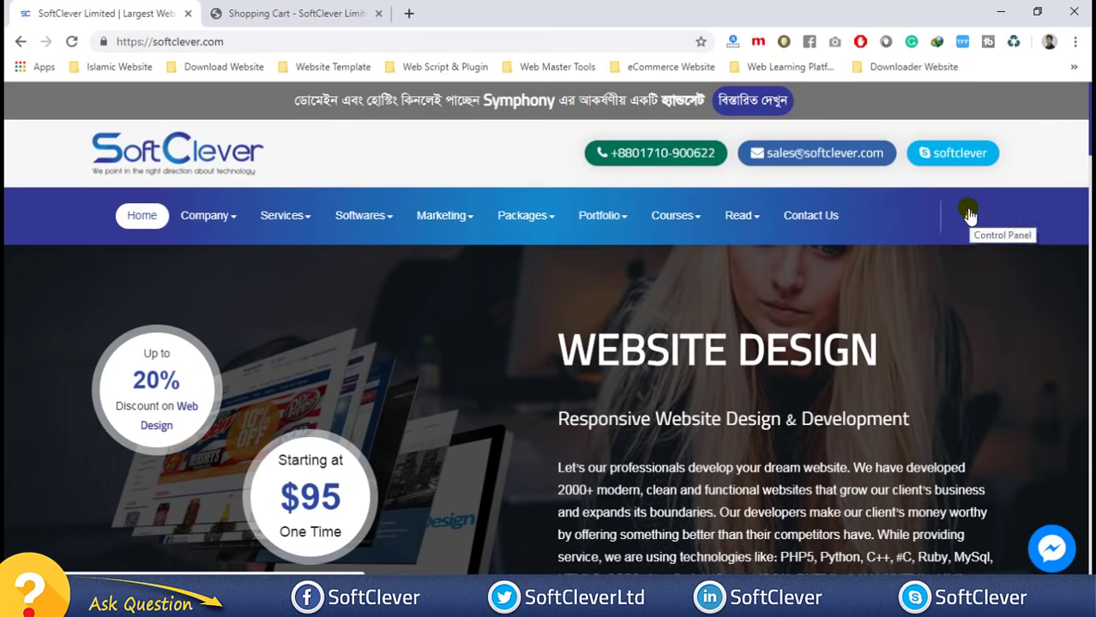
click(969, 215)
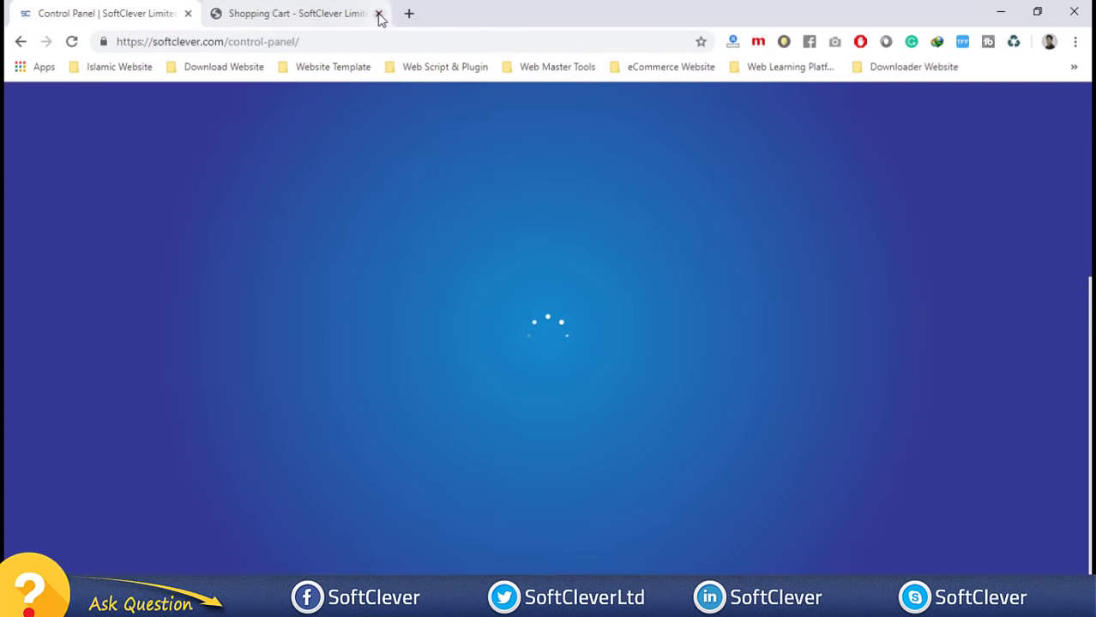
click(379, 13)
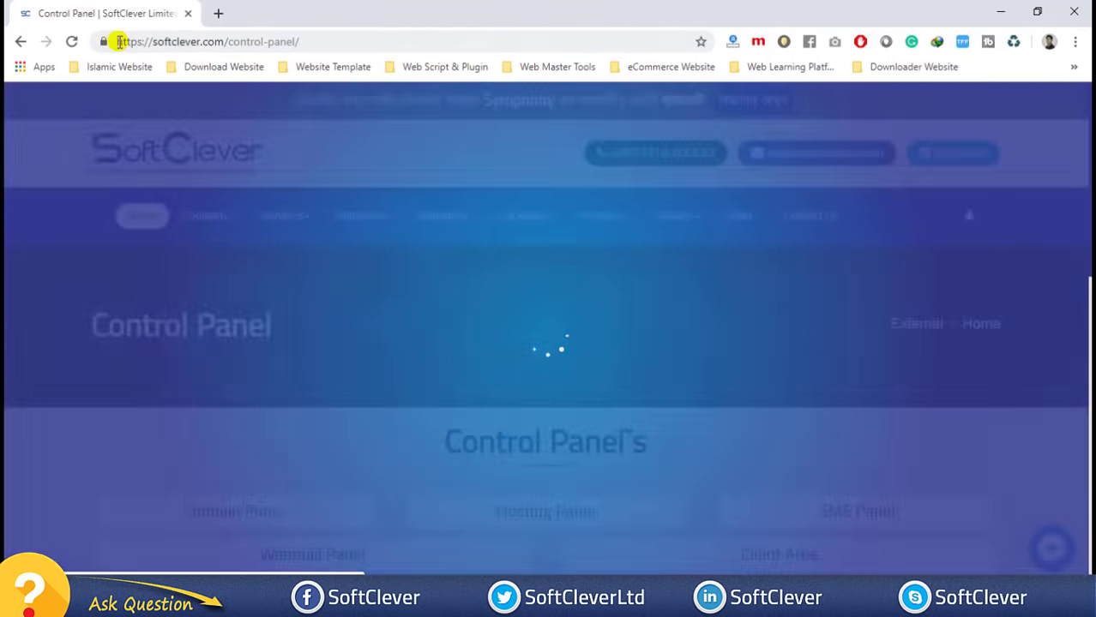
scroll(546, 186, down, 2)
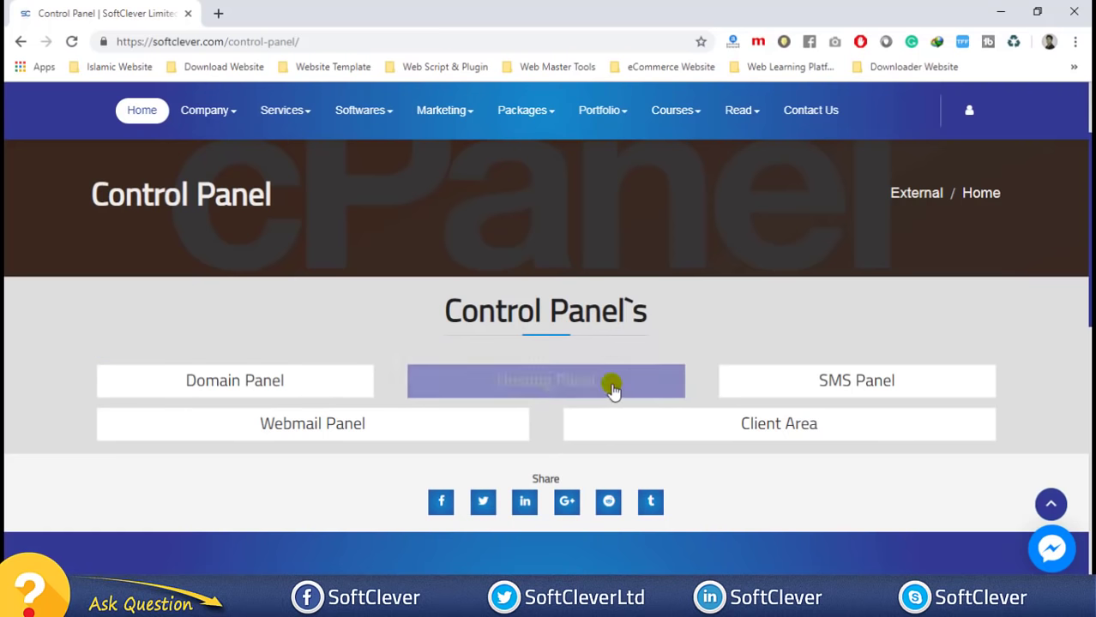
- Open the SMS Panel in a new tab and log out of the current account
click(851, 381)
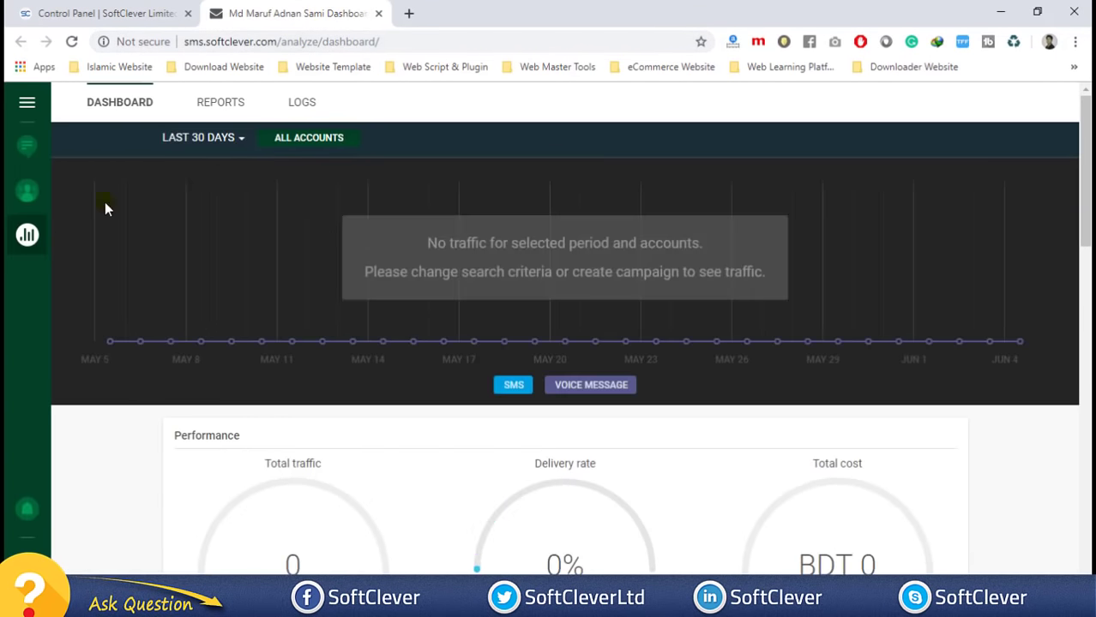
click(28, 512)
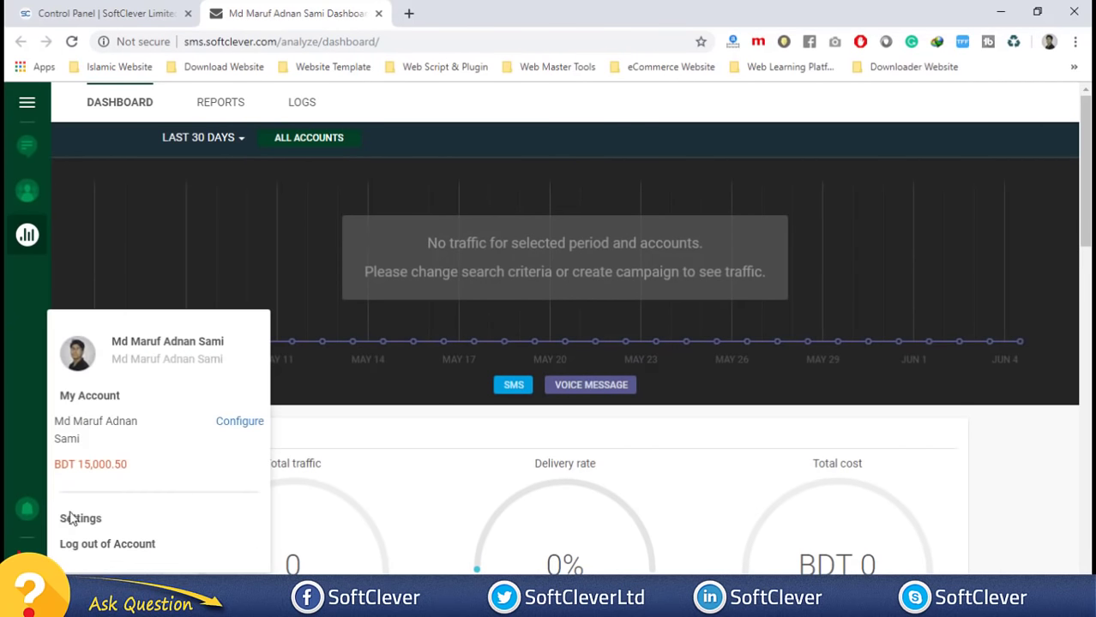
click(86, 539)
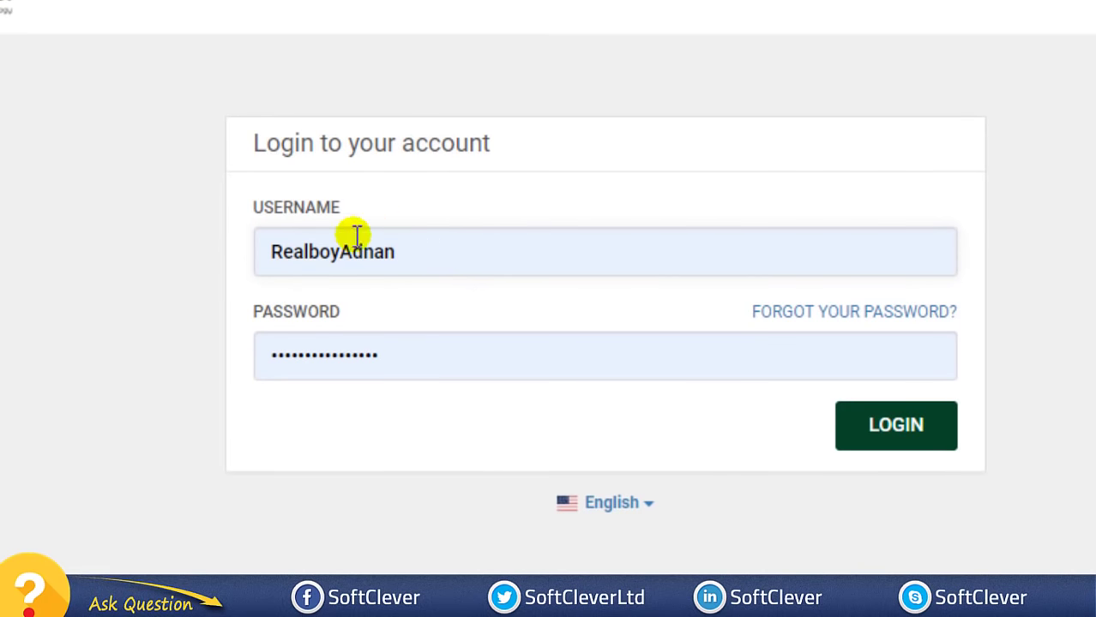
- Replace the password with the saved login credentials and sign back in
click(385, 357)
click(385, 357)
key(BackSpace)
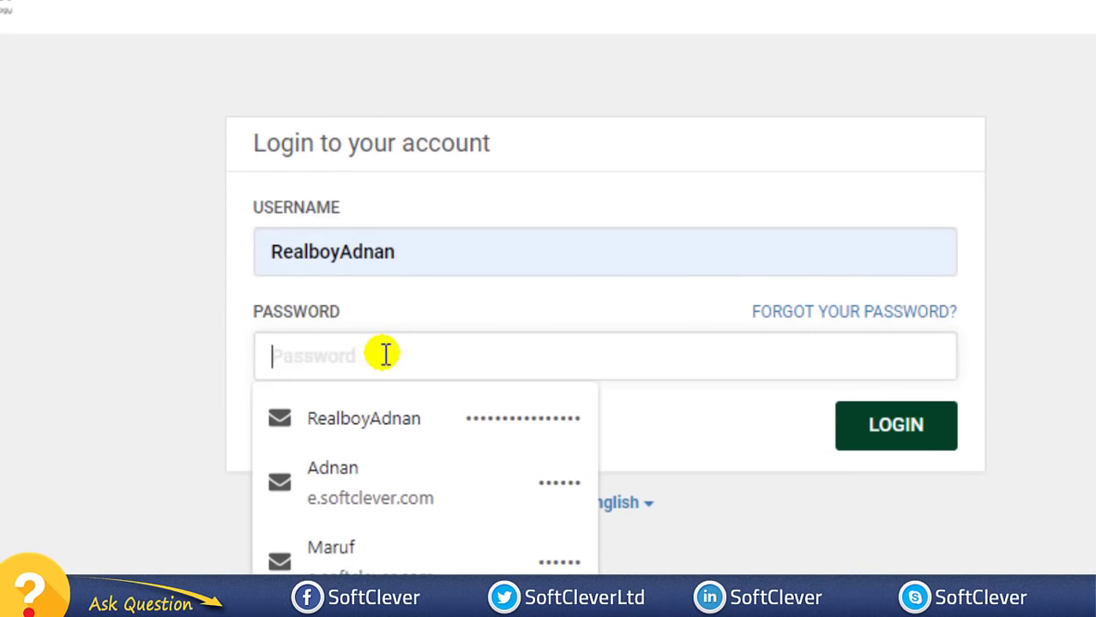
click(372, 417)
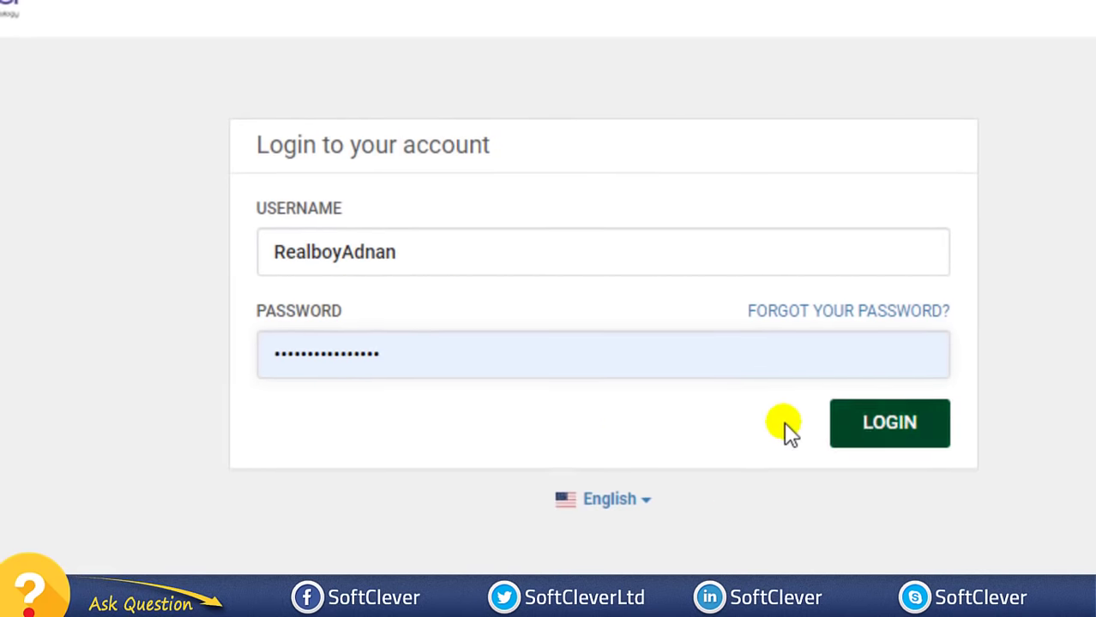
click(877, 439)
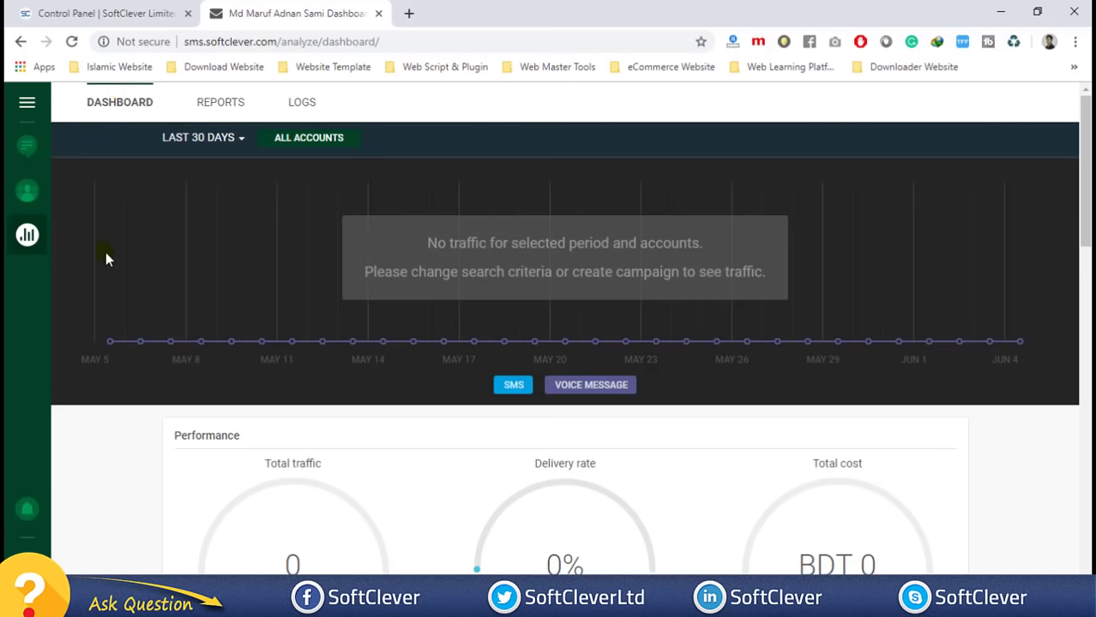
scroll(523, 450, down, 3)
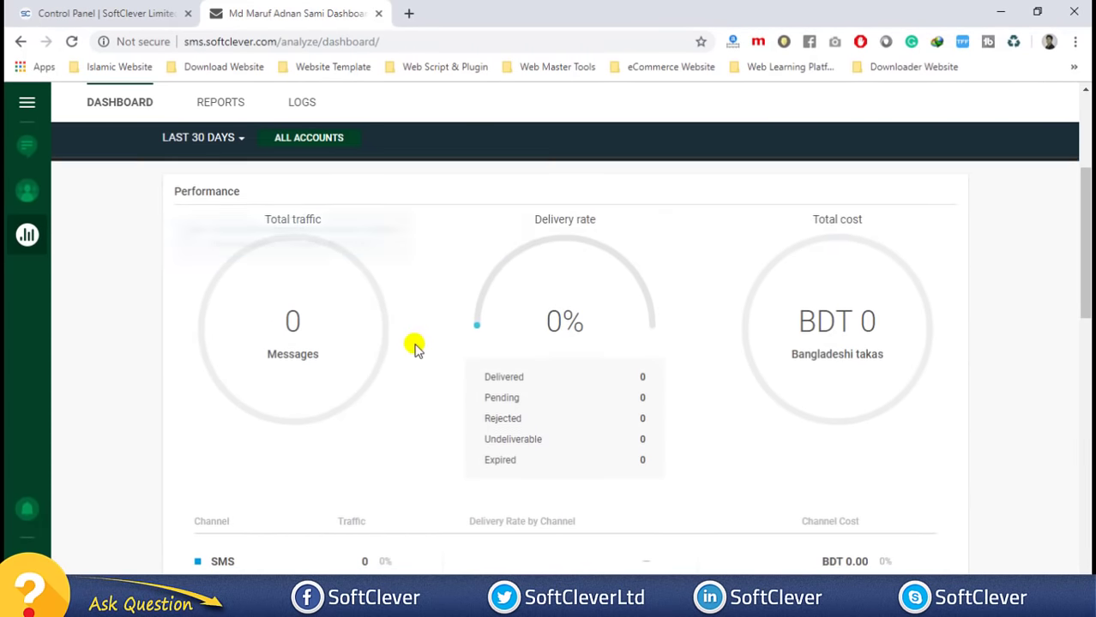
scroll(415, 347, down, 3)
scroll(352, 360, up, 5)
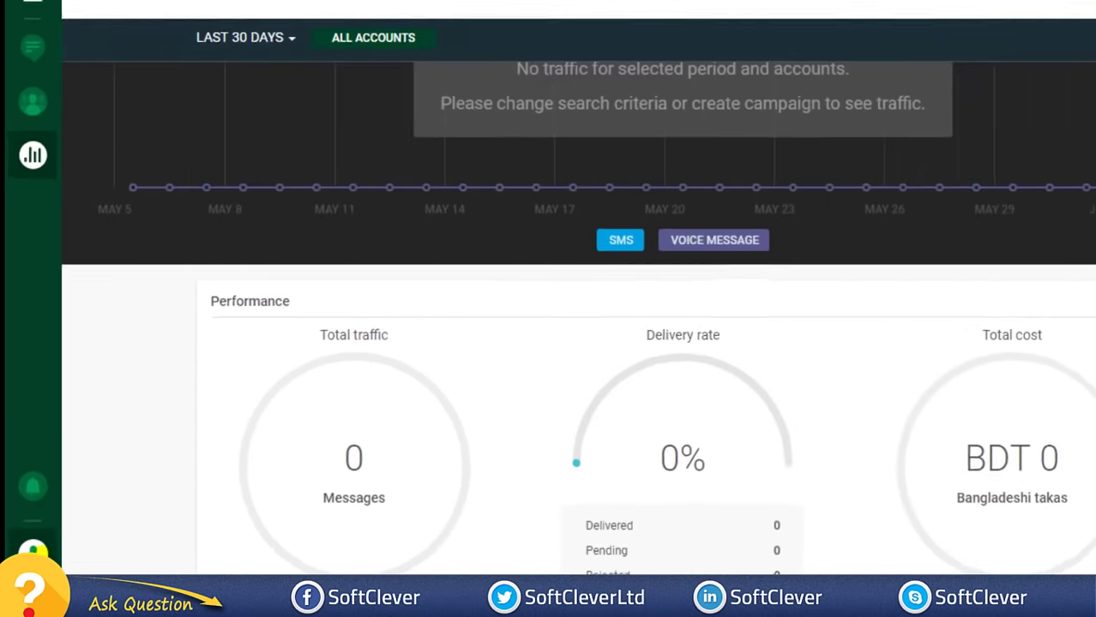
click(22, 564)
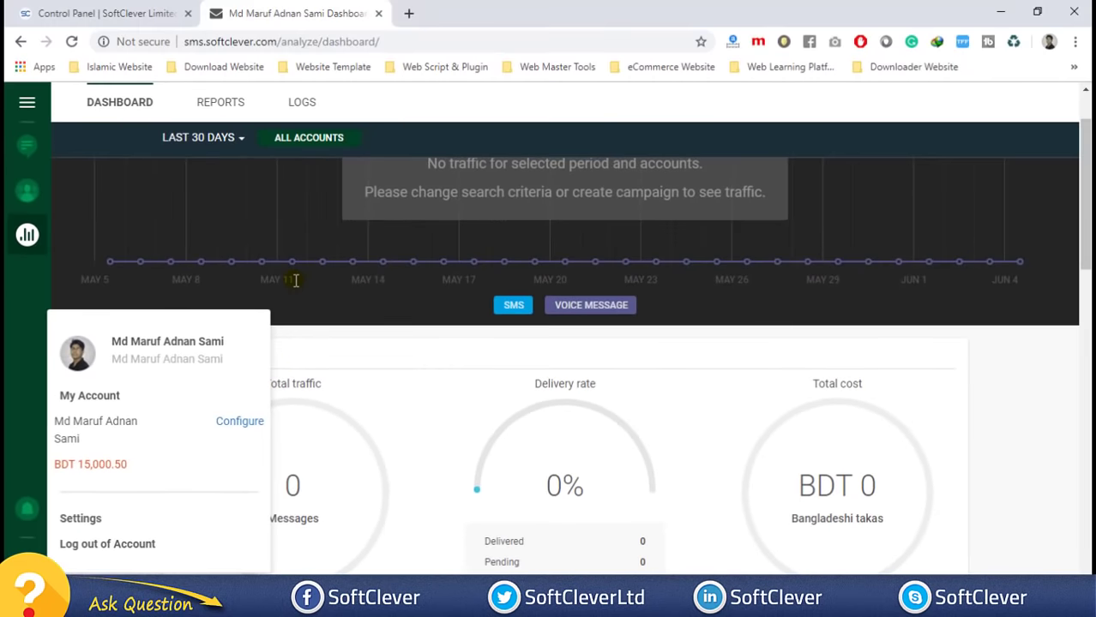
click(295, 280)
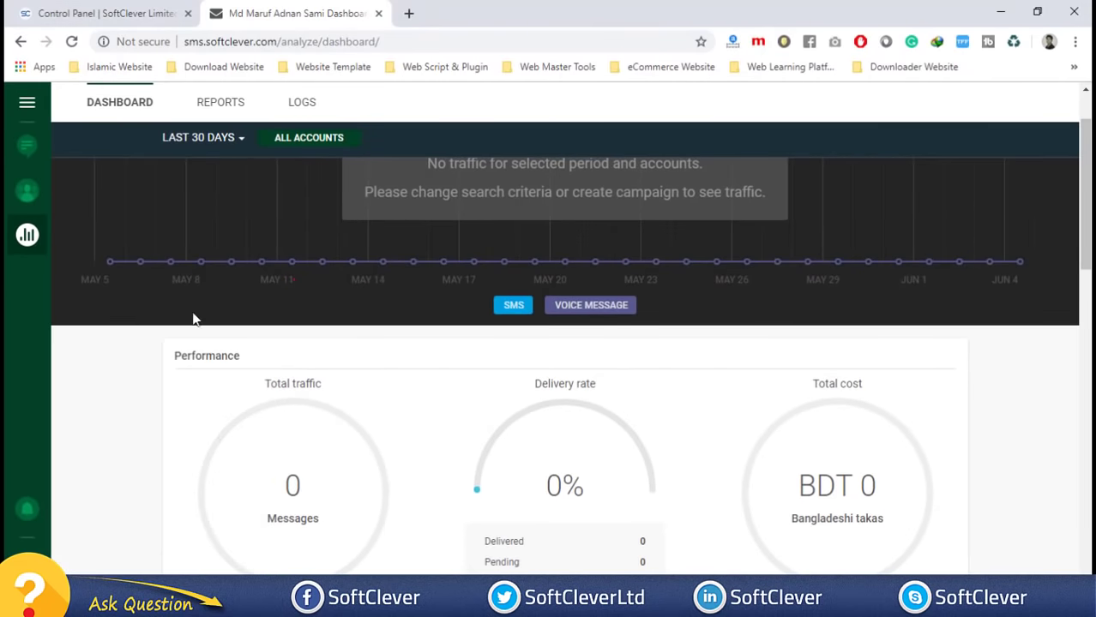
scroll(116, 430, up, 1)
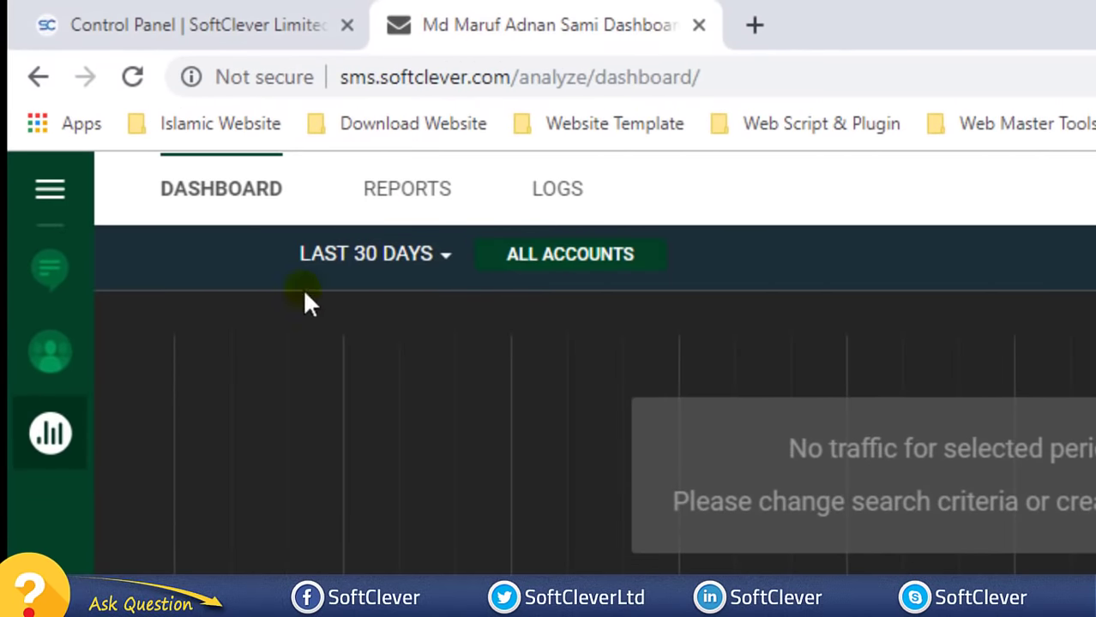
- Go to All Communications and start a new SMS broadcast with CREATE BROADCAST
click(50, 272)
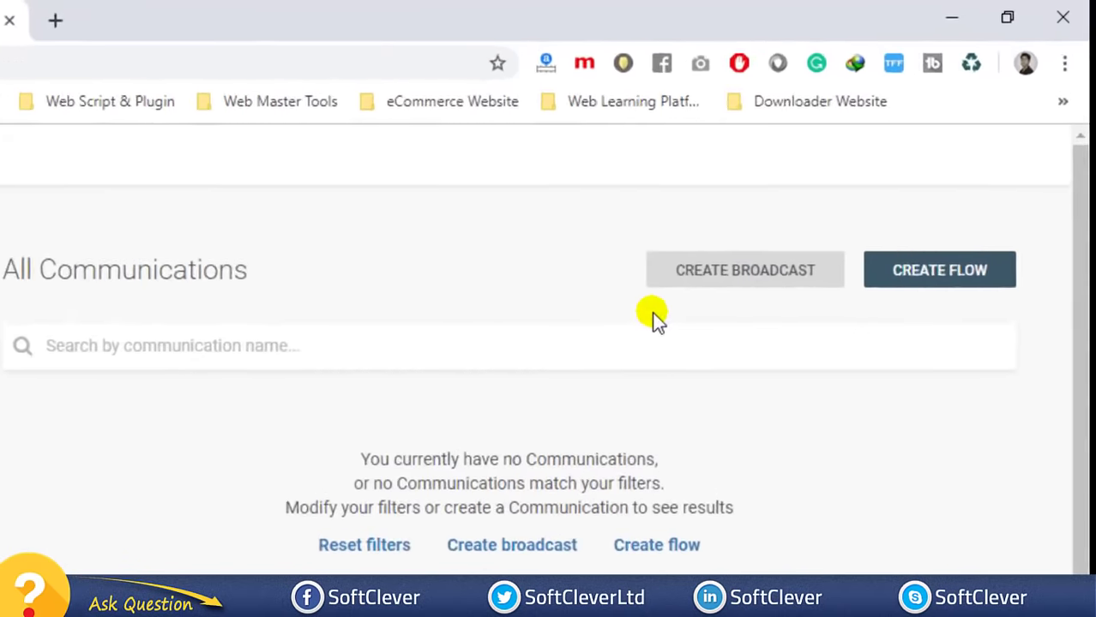
click(594, 371)
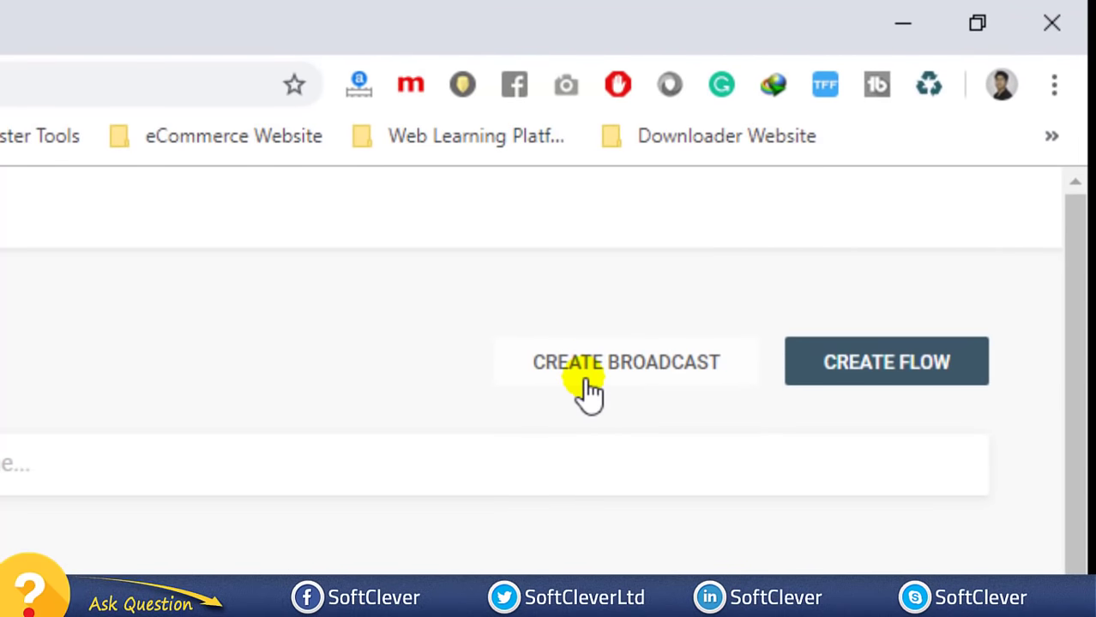
click(619, 384)
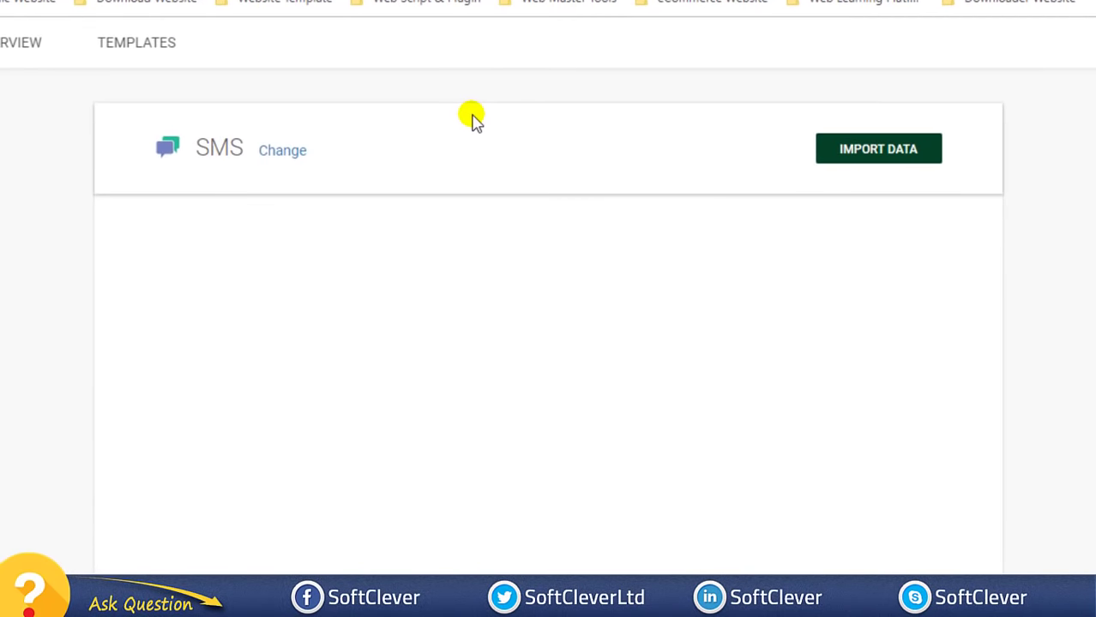
scroll(531, 137, down, 1)
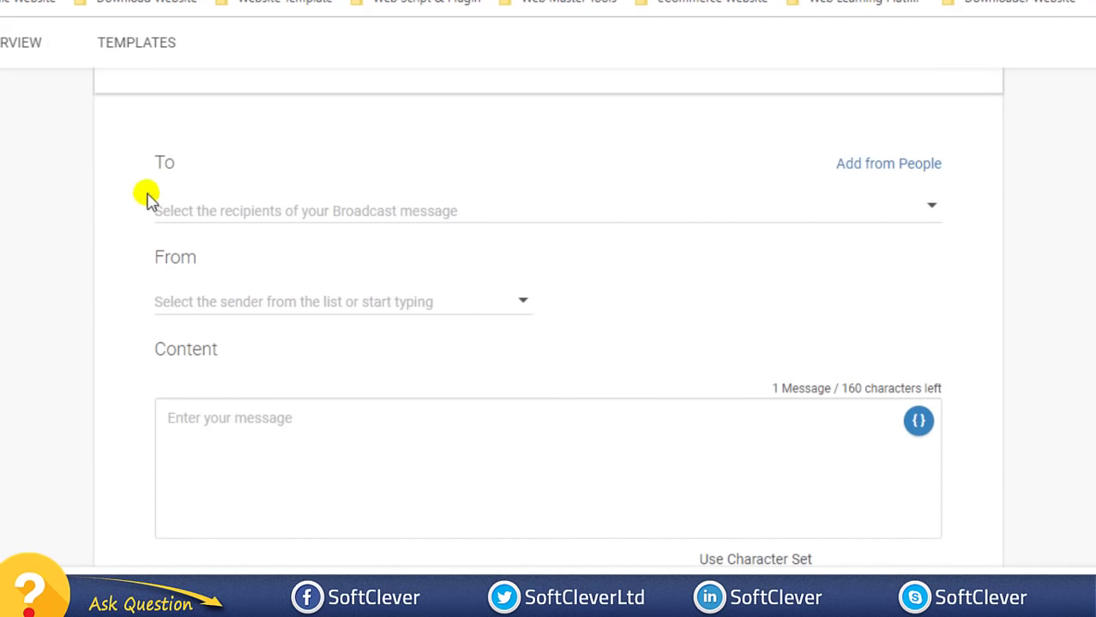
- Add the first phone number as a recipient in the To field
click(323, 210)
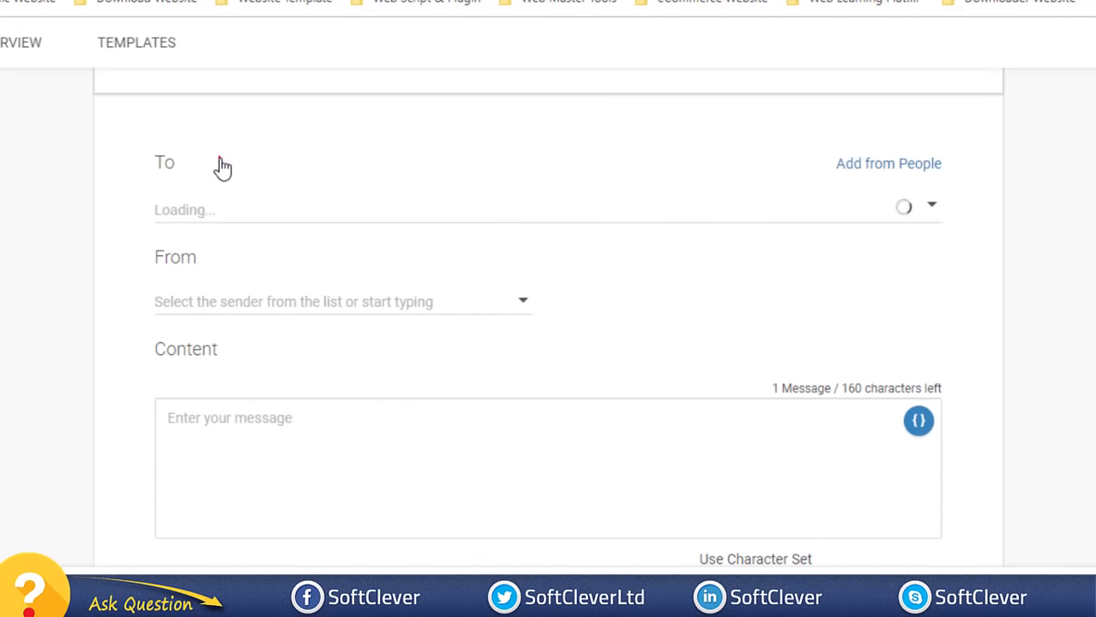
click(205, 210)
click(488, 129)
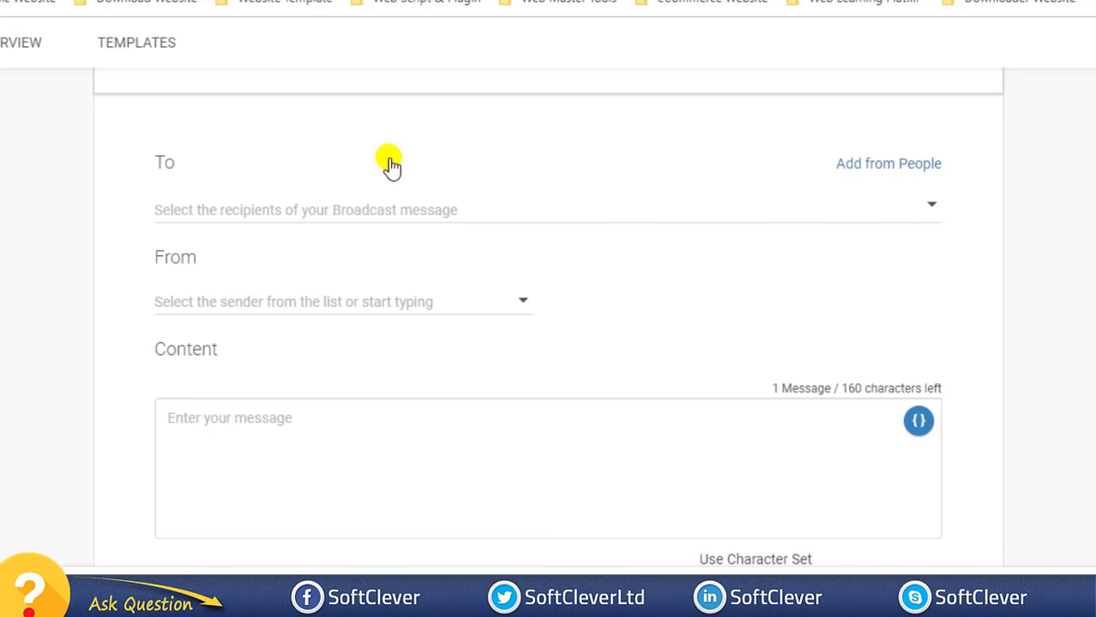
click(264, 215)
click(262, 170)
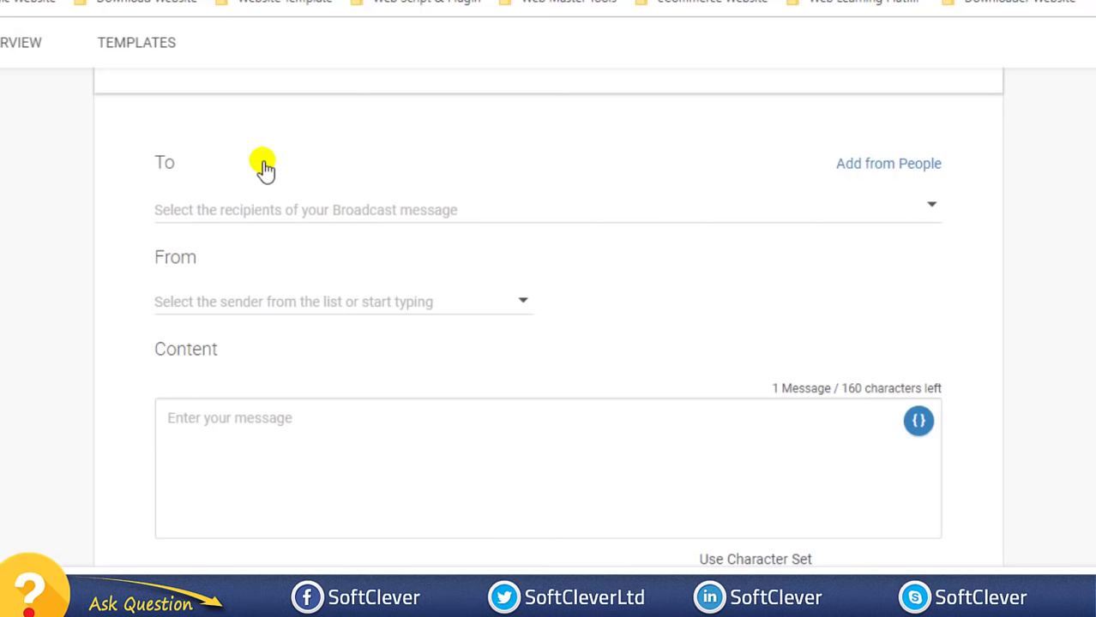
click(264, 208)
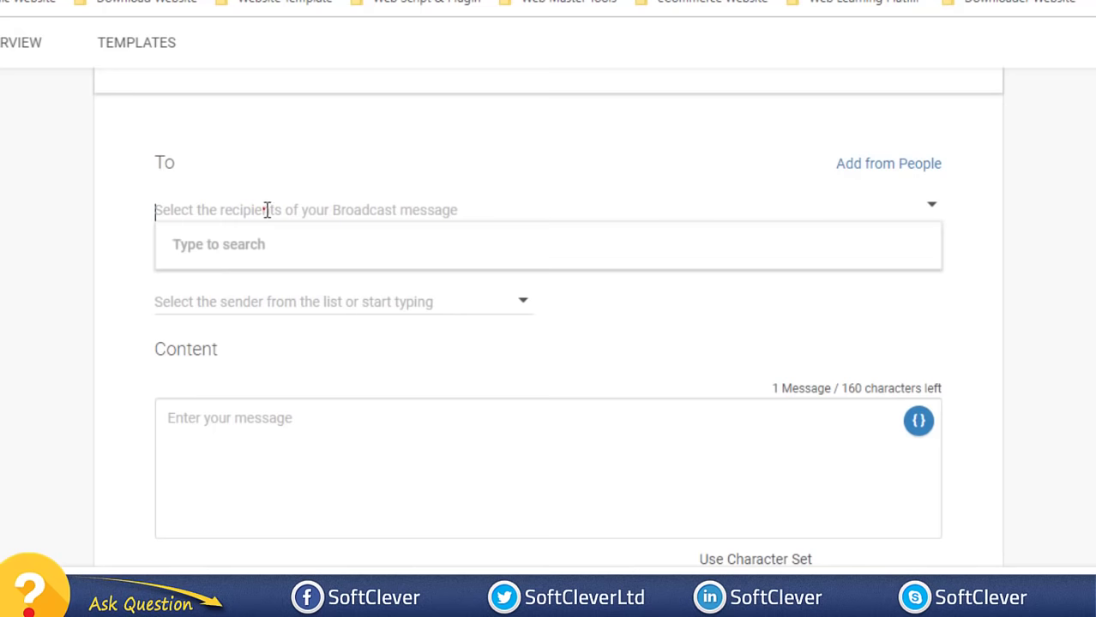
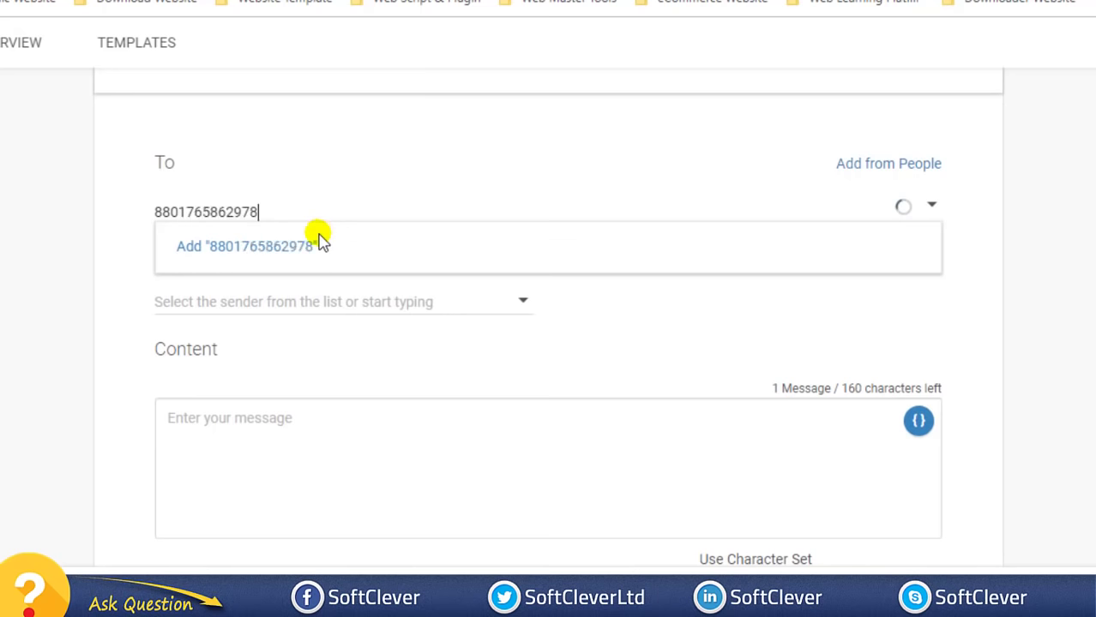
click(319, 242)
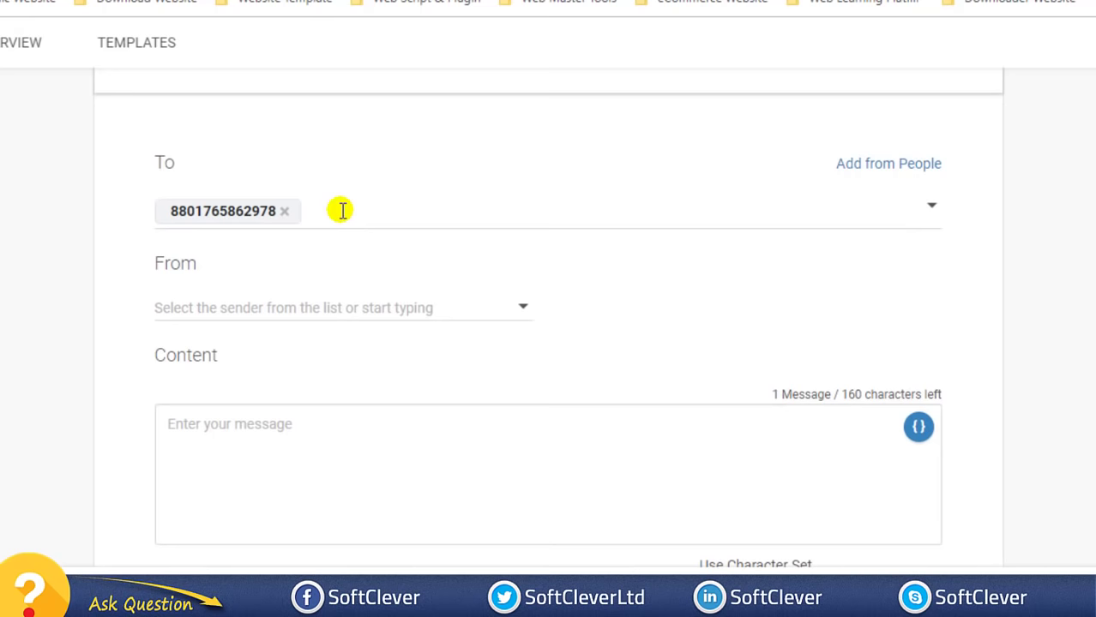
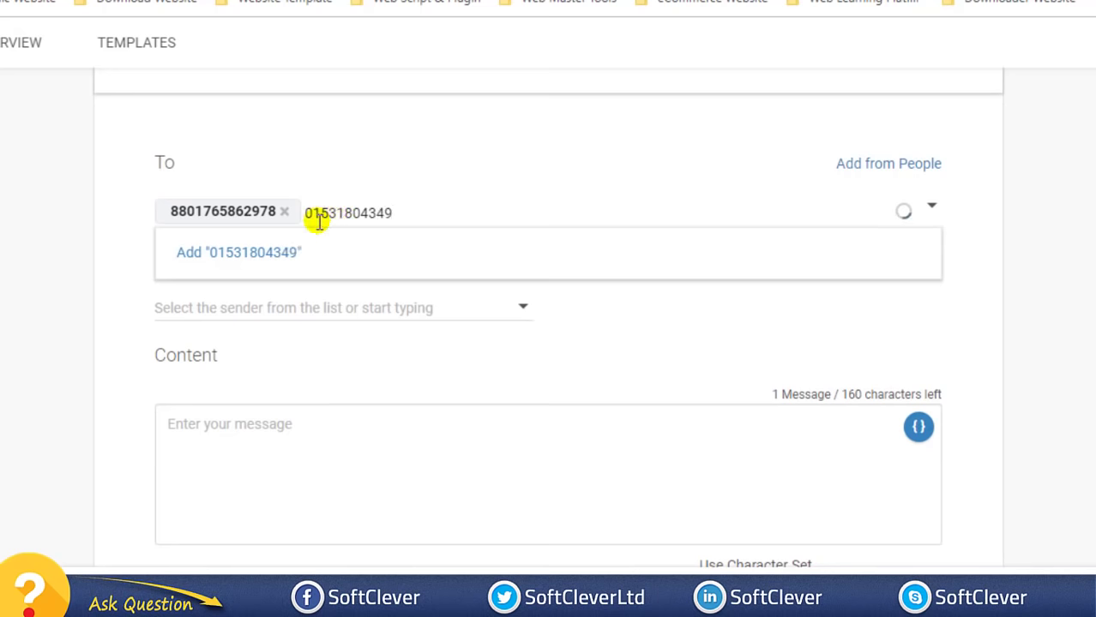
- Add the second phone number as another recipient
text(88)
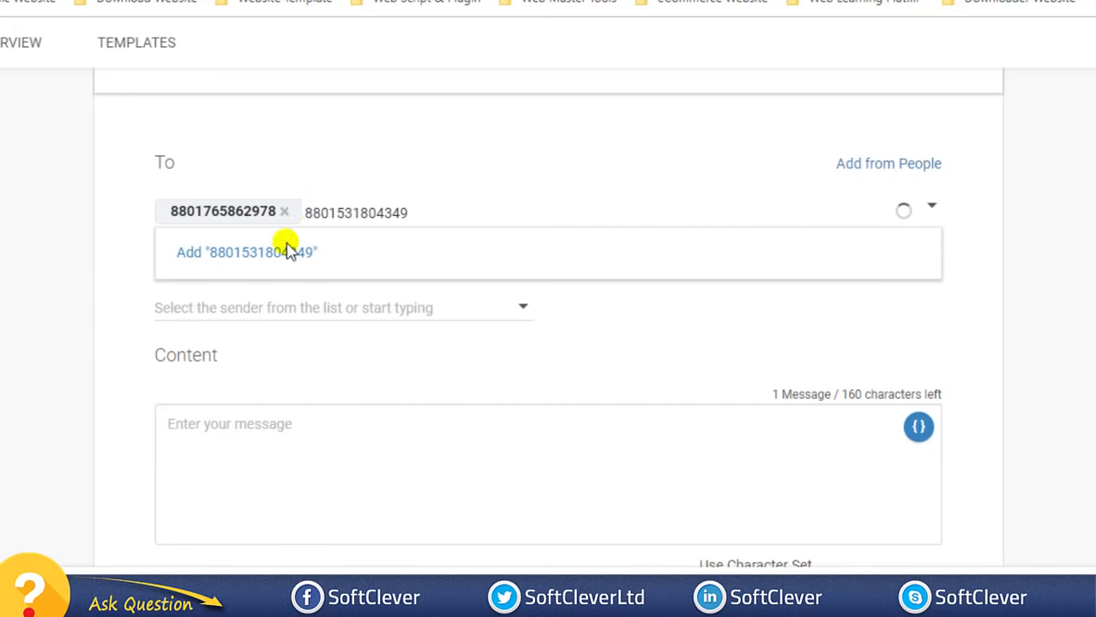
click(260, 256)
scroll(258, 247, up, 2)
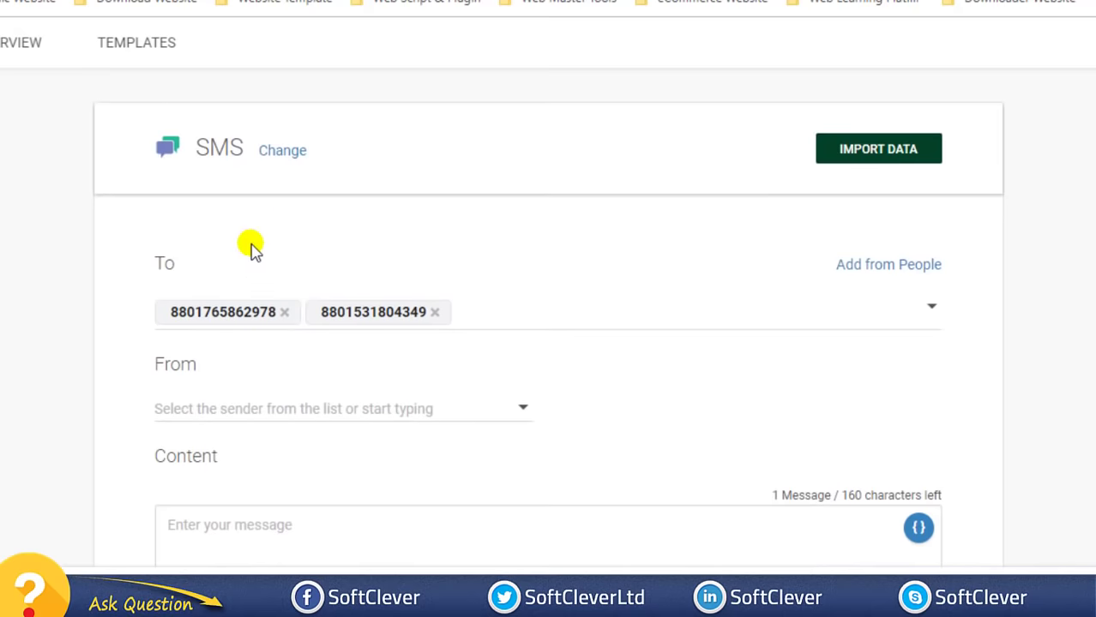
click(884, 267)
scroll(944, 321, down, 4)
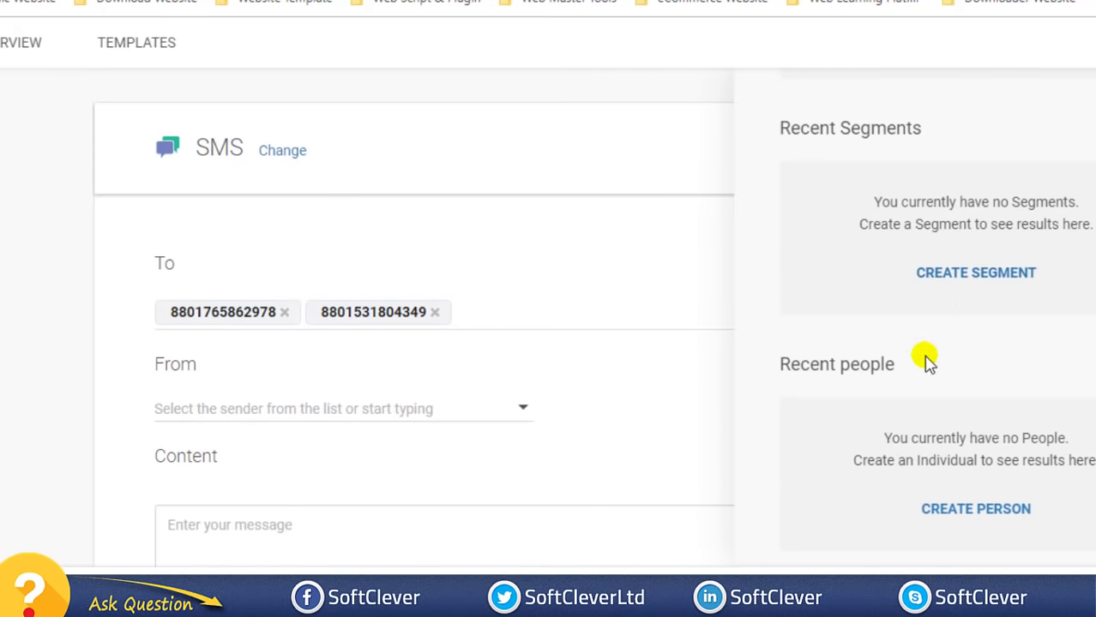
scroll(927, 358, up, 4)
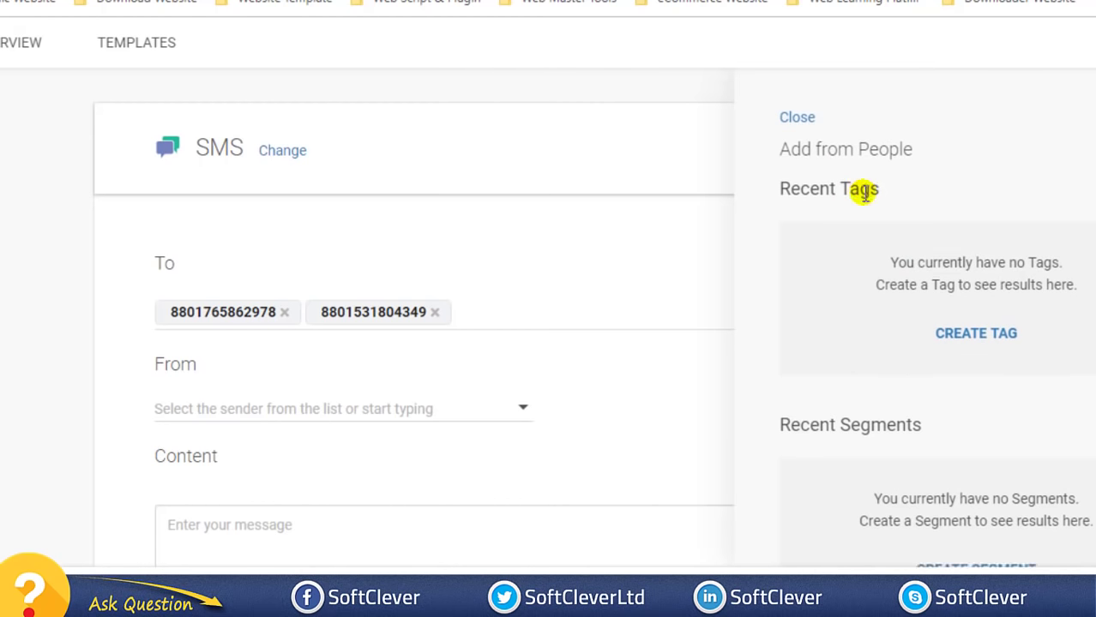
scroll(863, 192, down, 4)
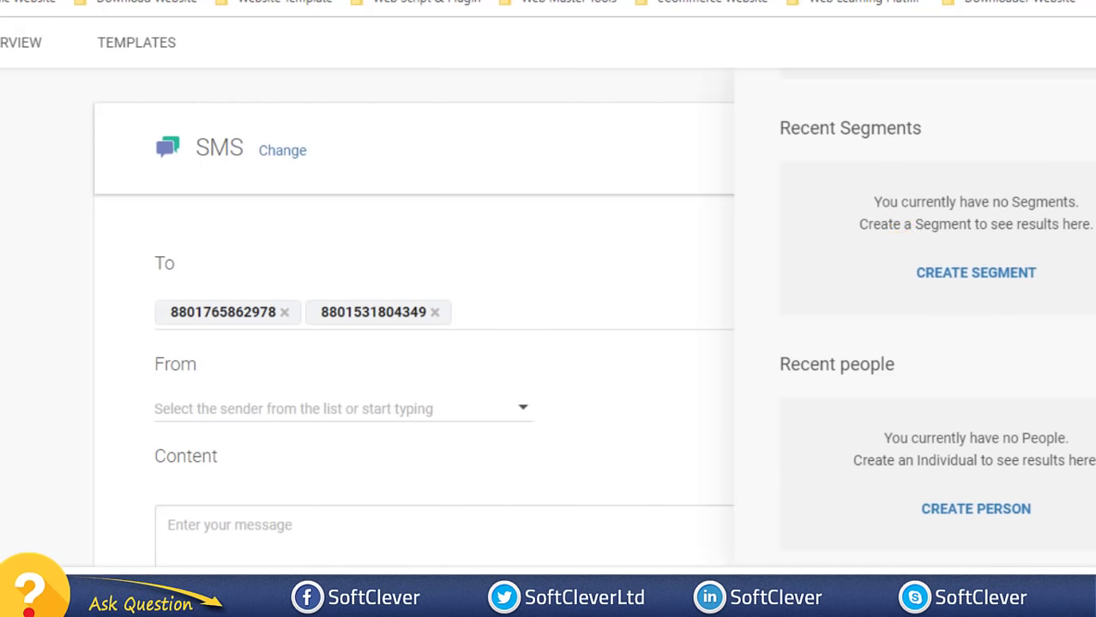
scroll(853, 215, up, 4)
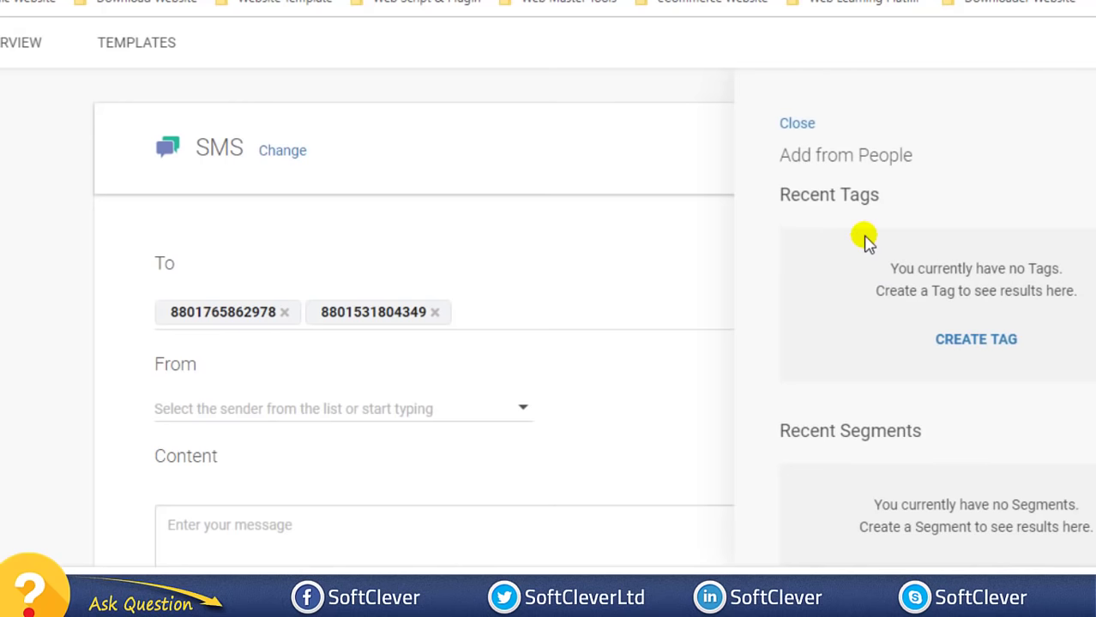
click(797, 125)
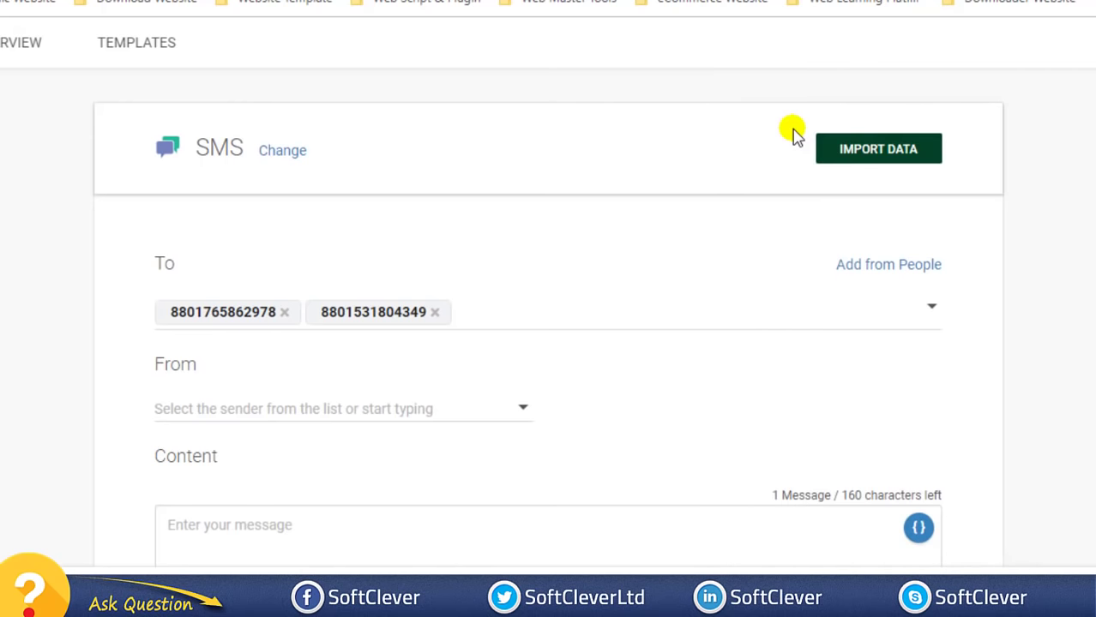
click(929, 307)
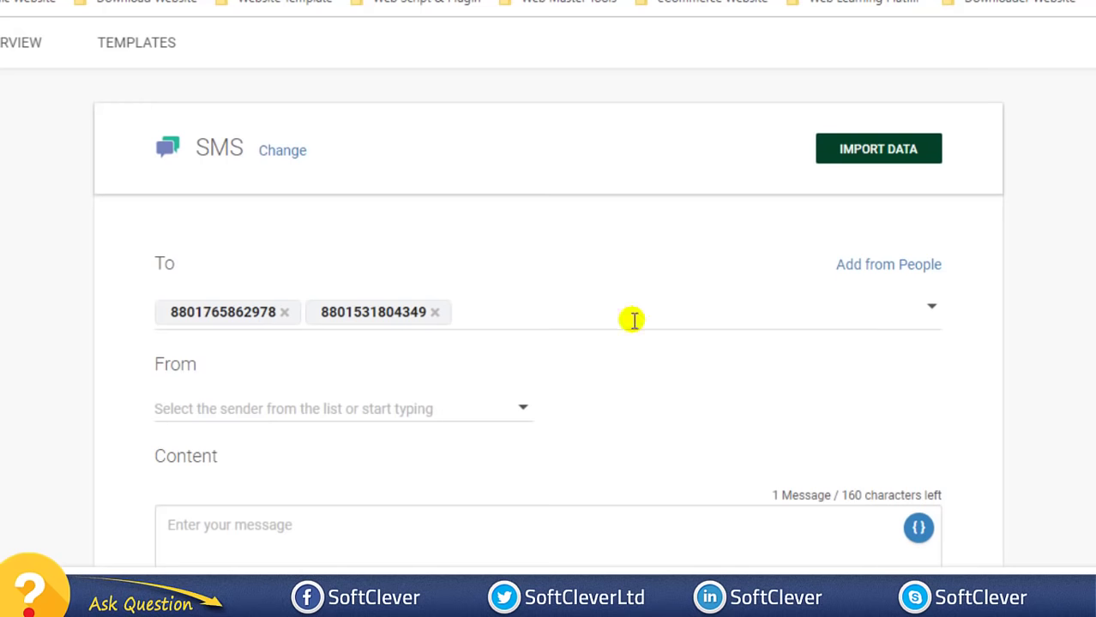
click(812, 182)
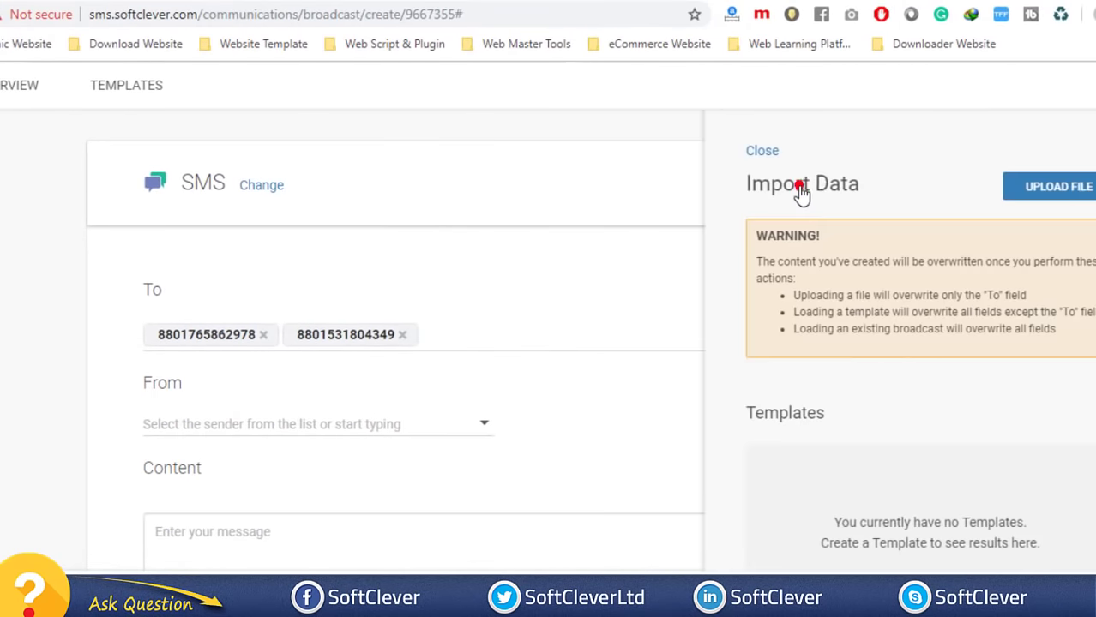
click(1027, 193)
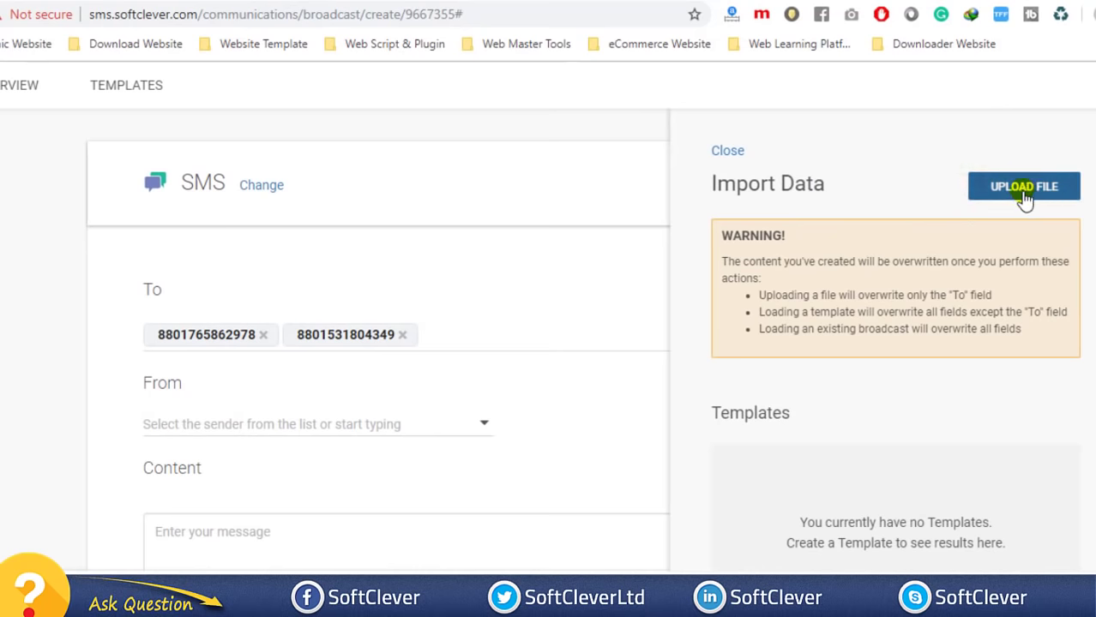
click(728, 152)
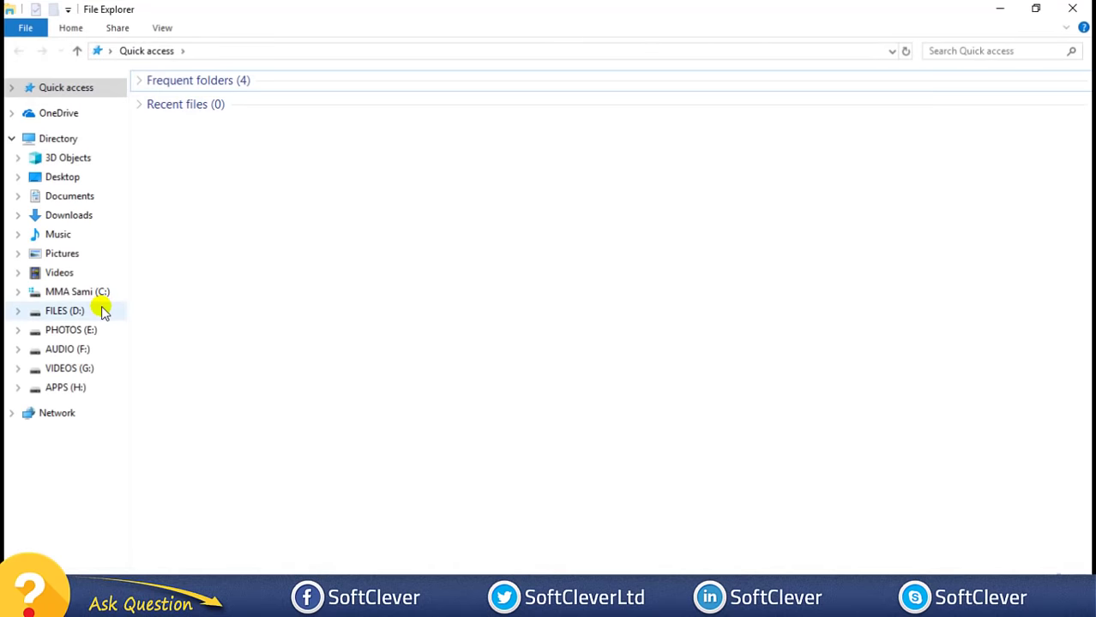
- Open Phone Number - Marchent.txt from FILES (D:) > Files - Marketing Documents > Info - Phone Numbers > Phone Number - Marketing
click(104, 309)
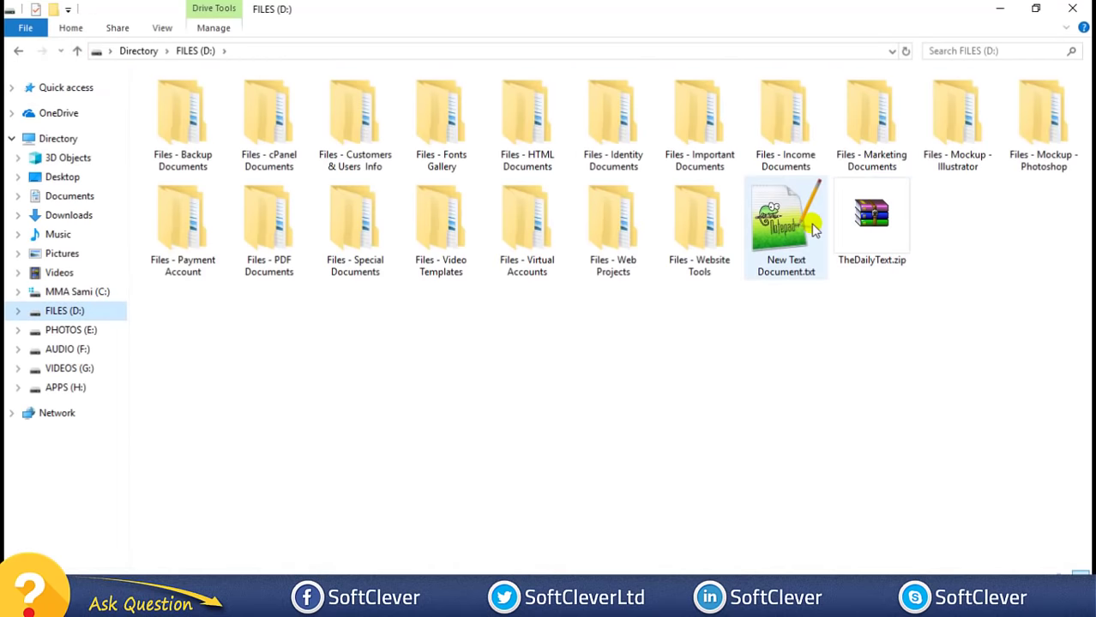
double_click(873, 116)
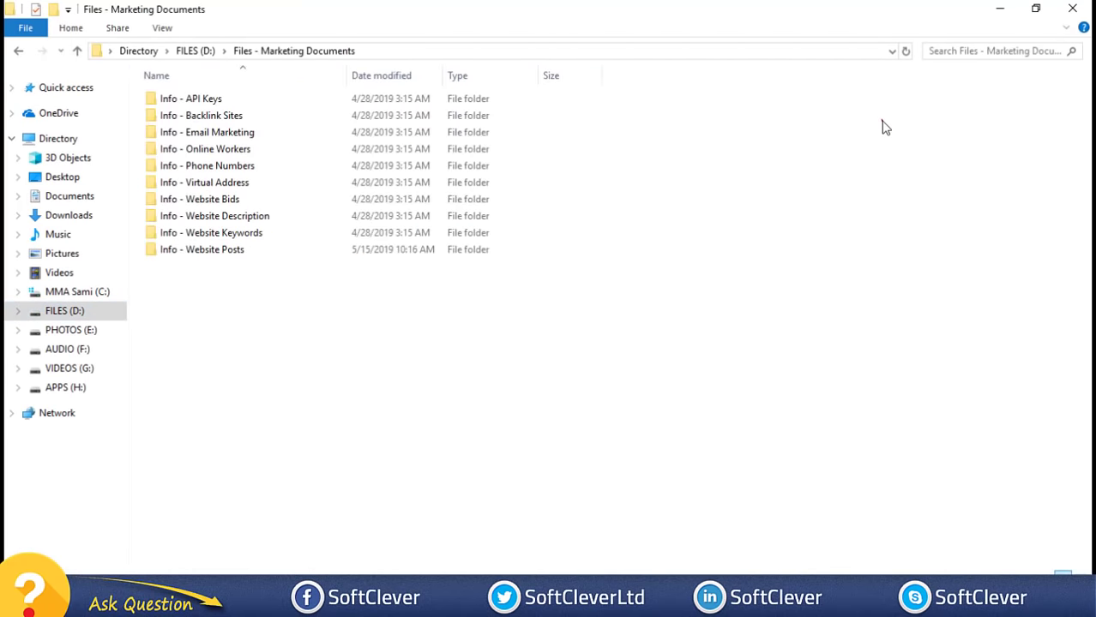
click(211, 169)
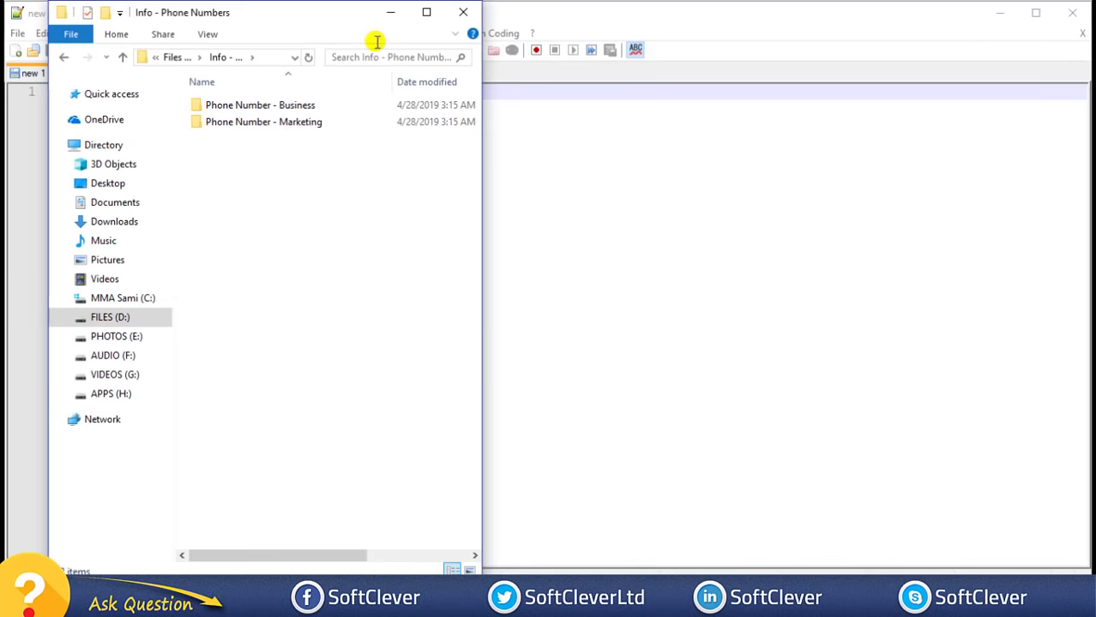
click(428, 12)
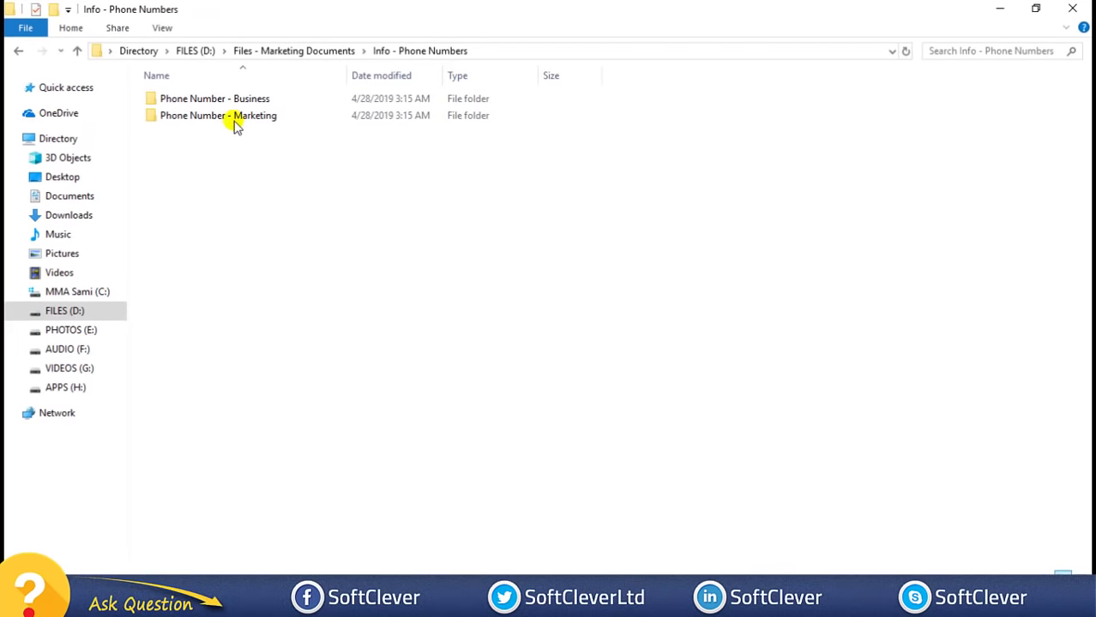
double_click(242, 115)
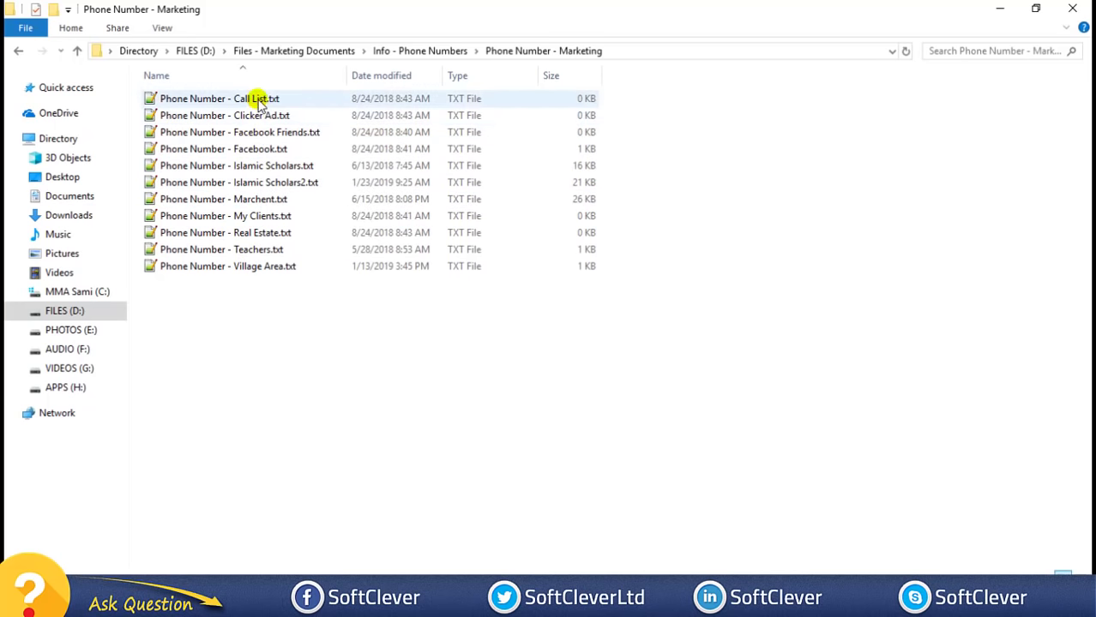
double_click(261, 199)
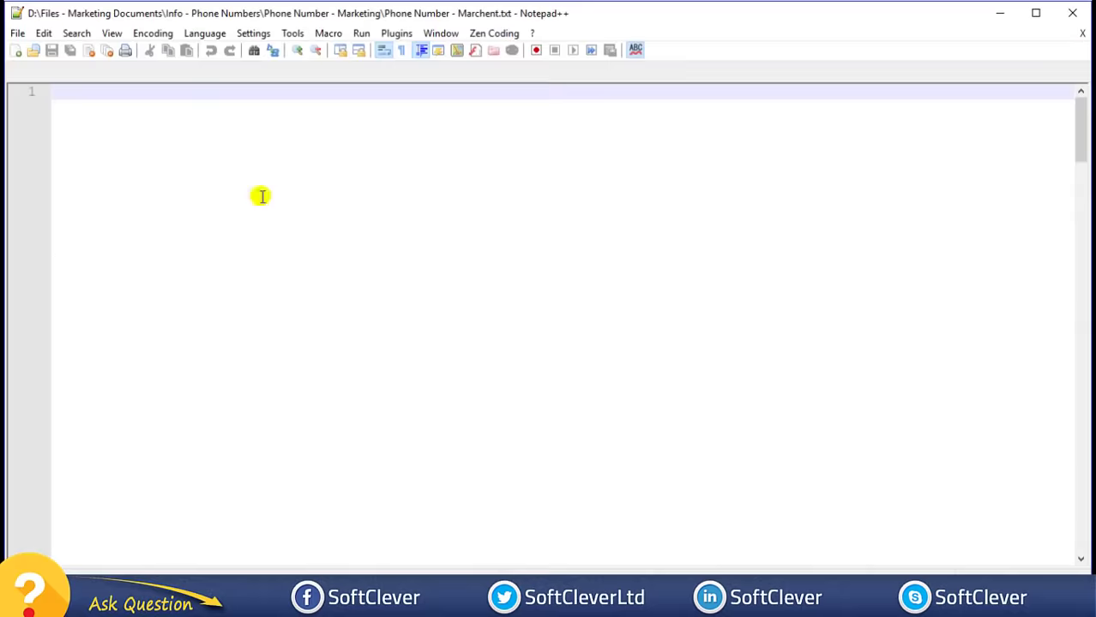
- Review and close the Marchent list, then type two comma-separated recipient phone numbers into a new note
scroll(641, 286, down, 9)
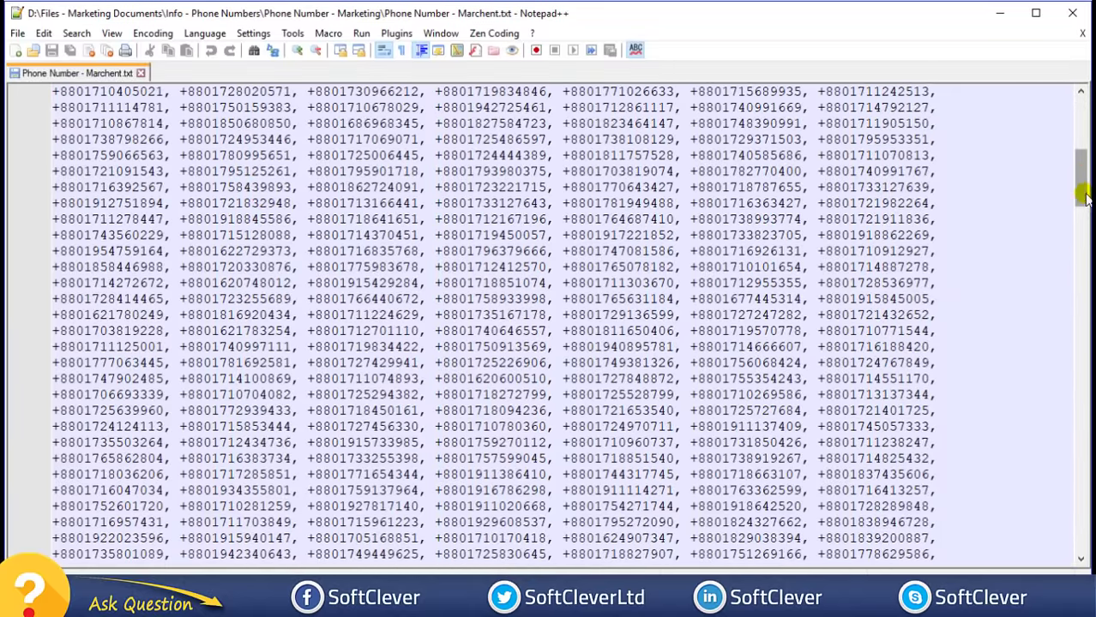
drag(1085, 197, 1085, 527)
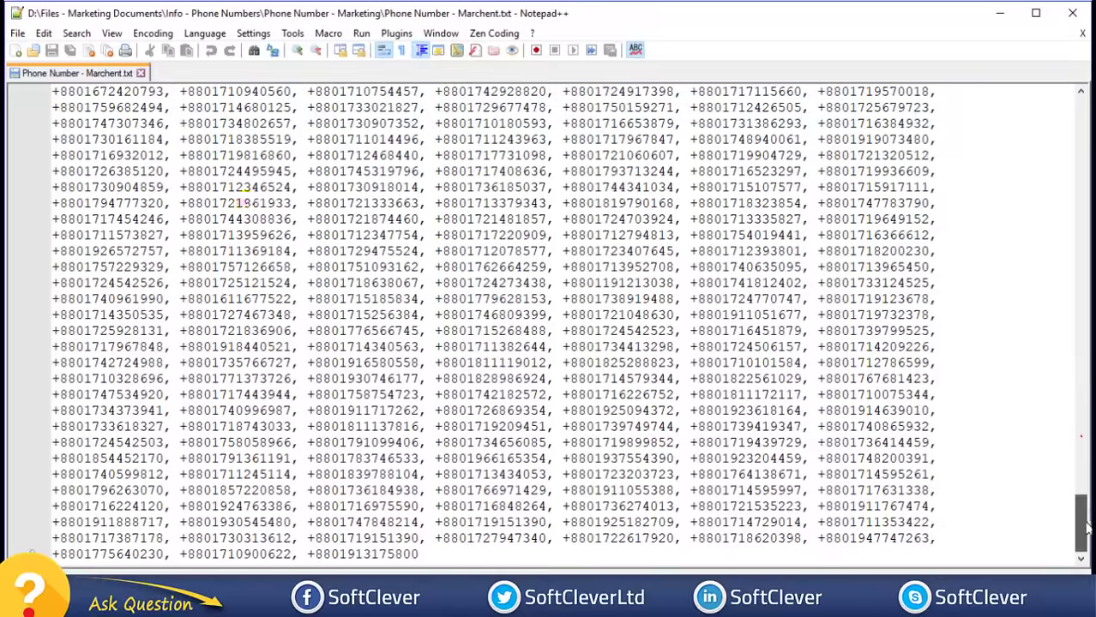
click(141, 73)
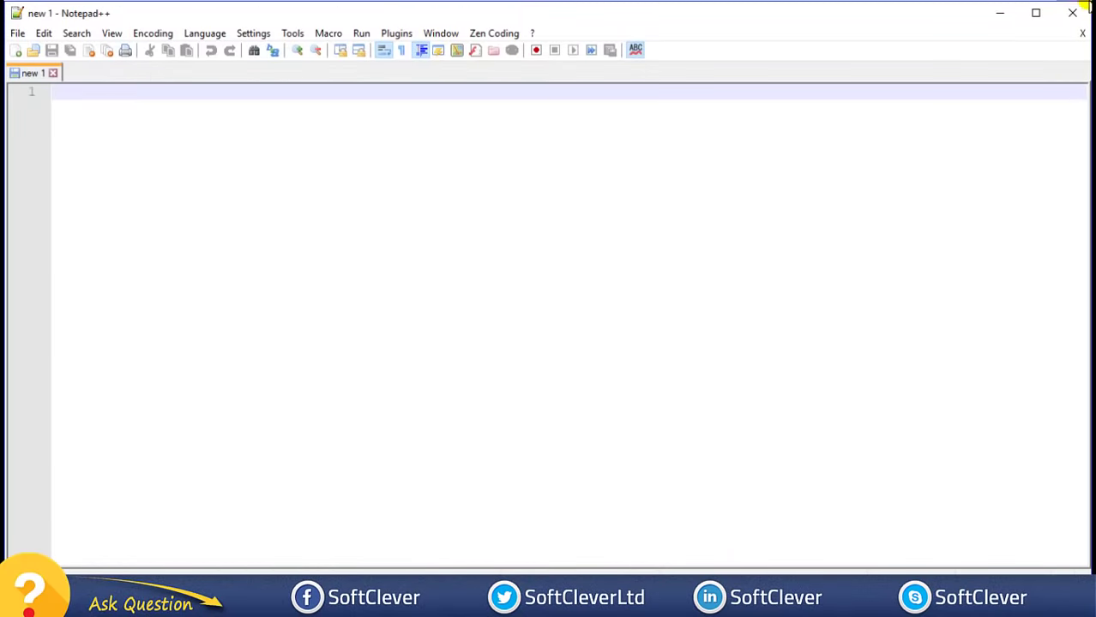
click(1077, 11)
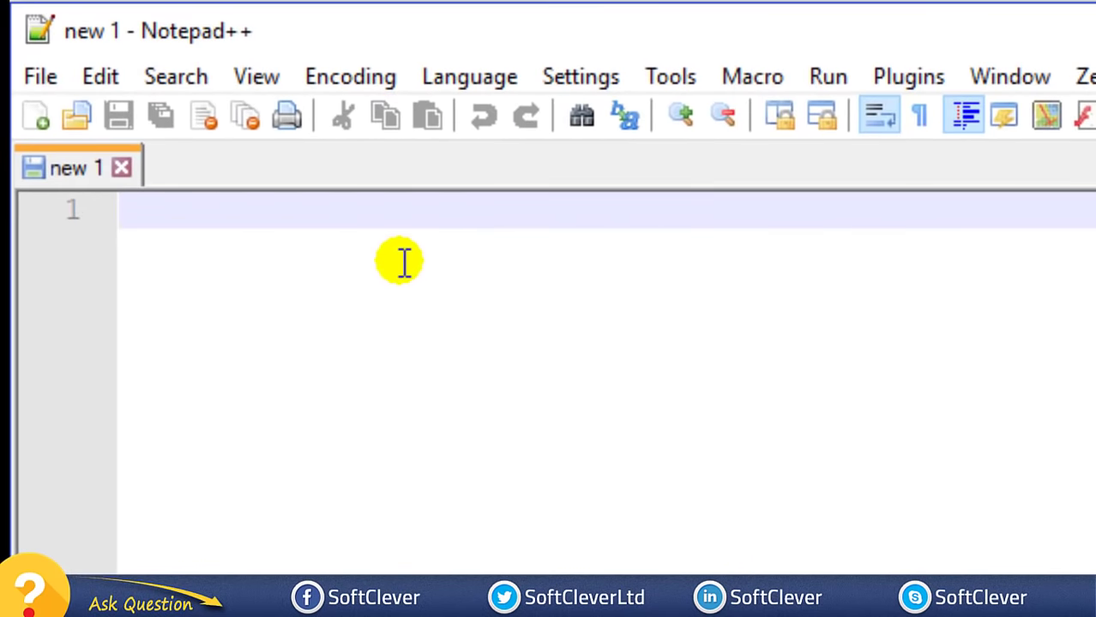
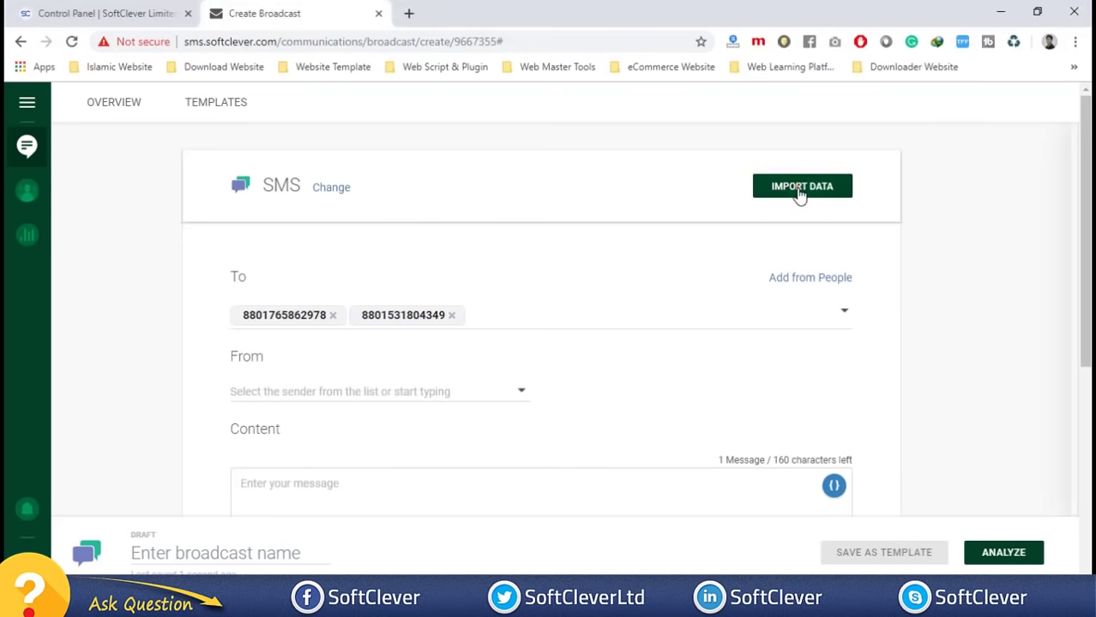
click(800, 190)
click(985, 188)
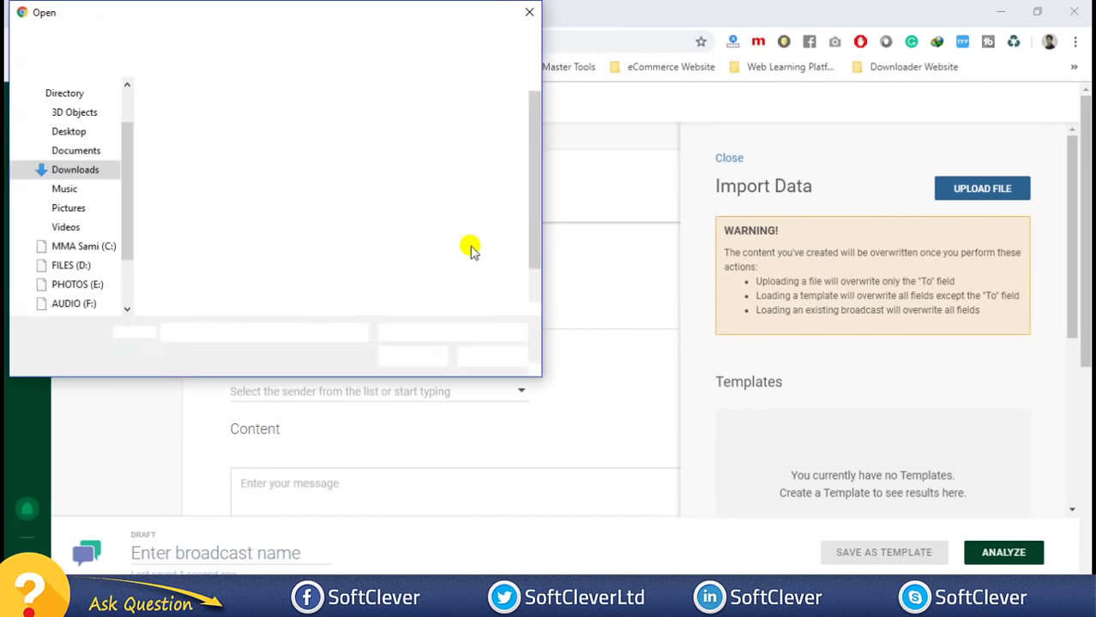
click(403, 245)
scroll(393, 239, down, 1)
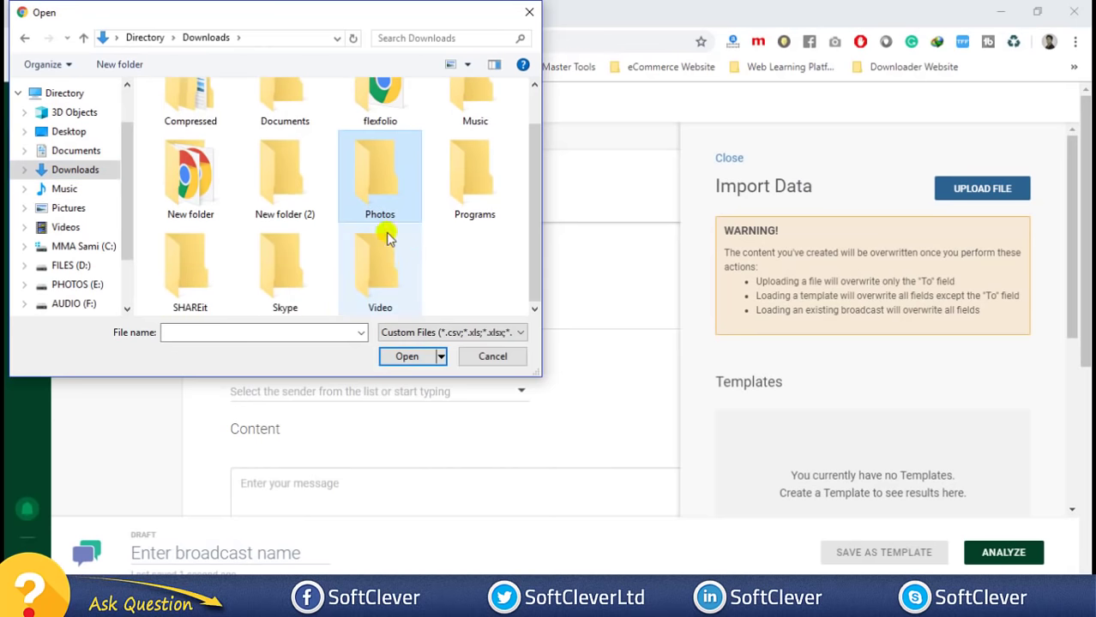
double_click(171, 191)
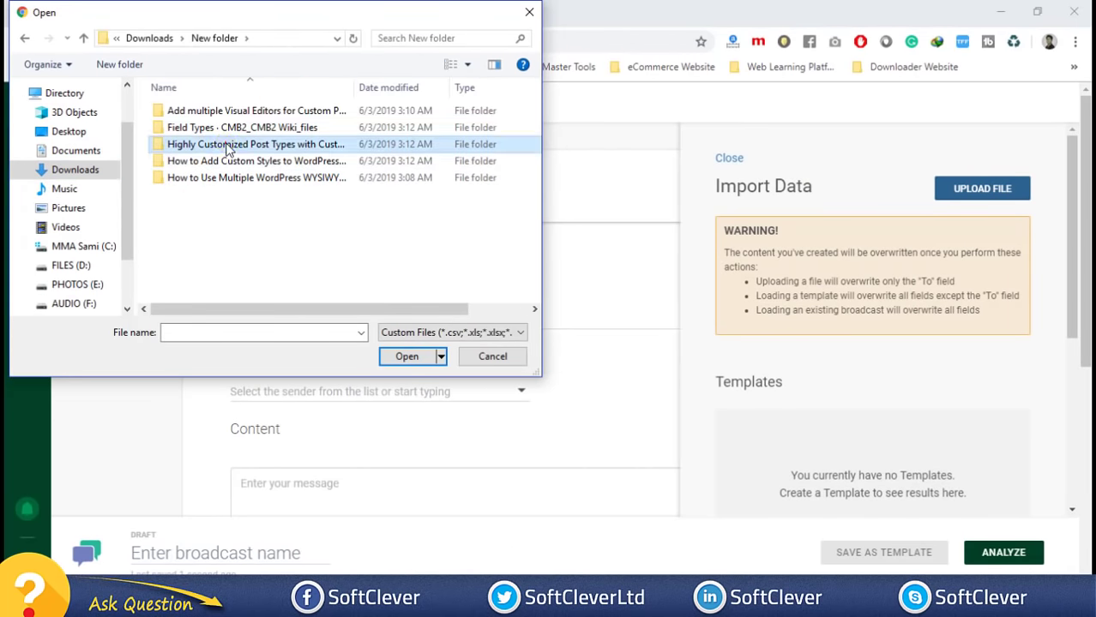
double_click(210, 143)
click(442, 332)
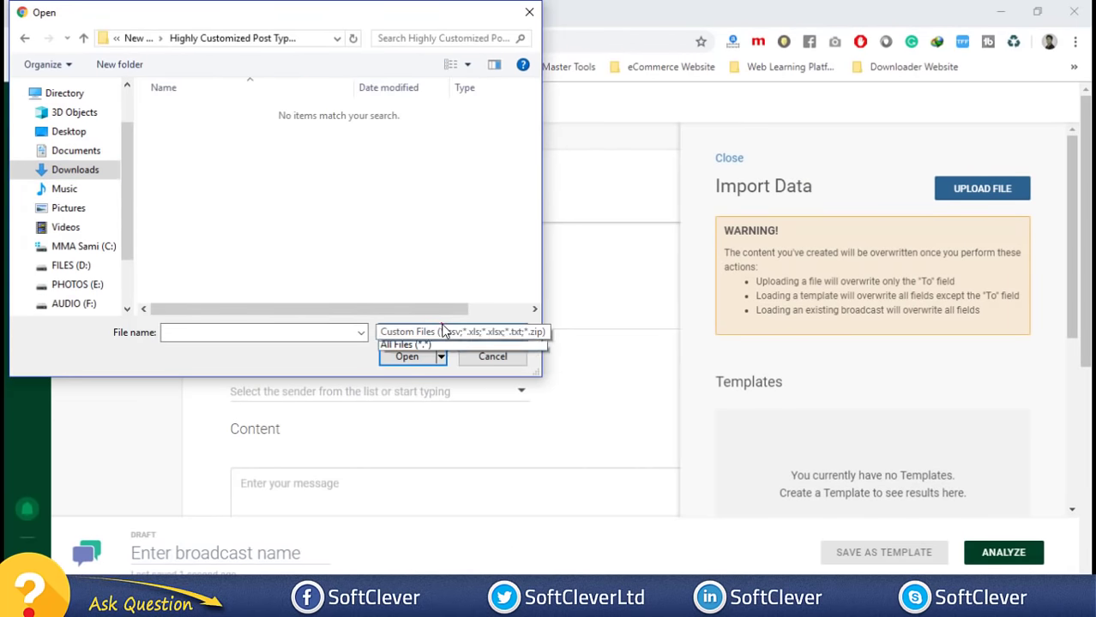
click(416, 360)
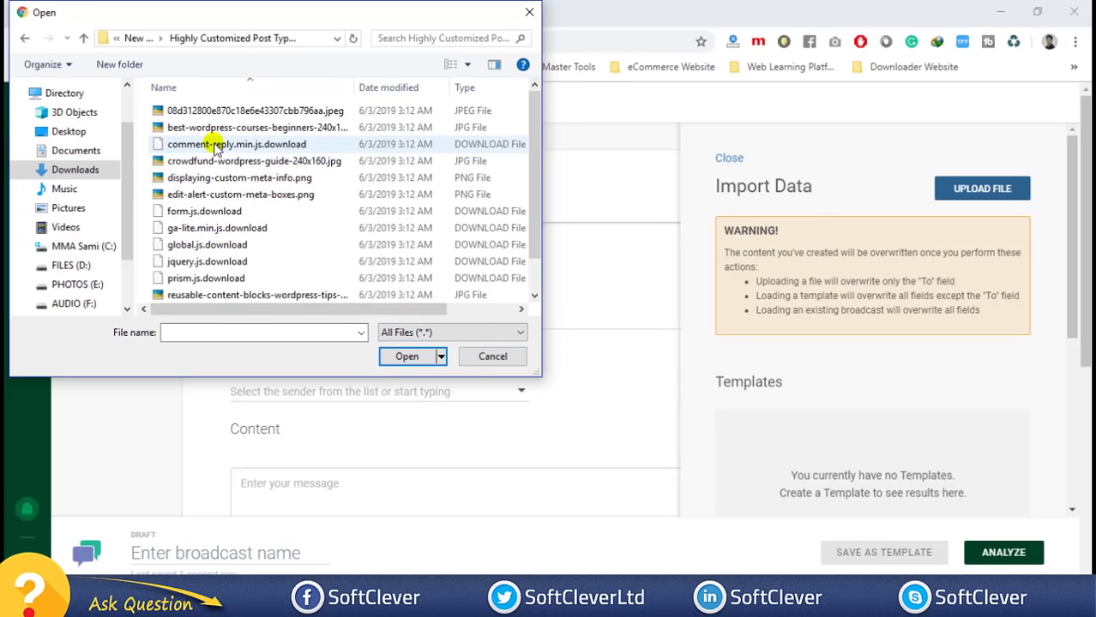
click(492, 357)
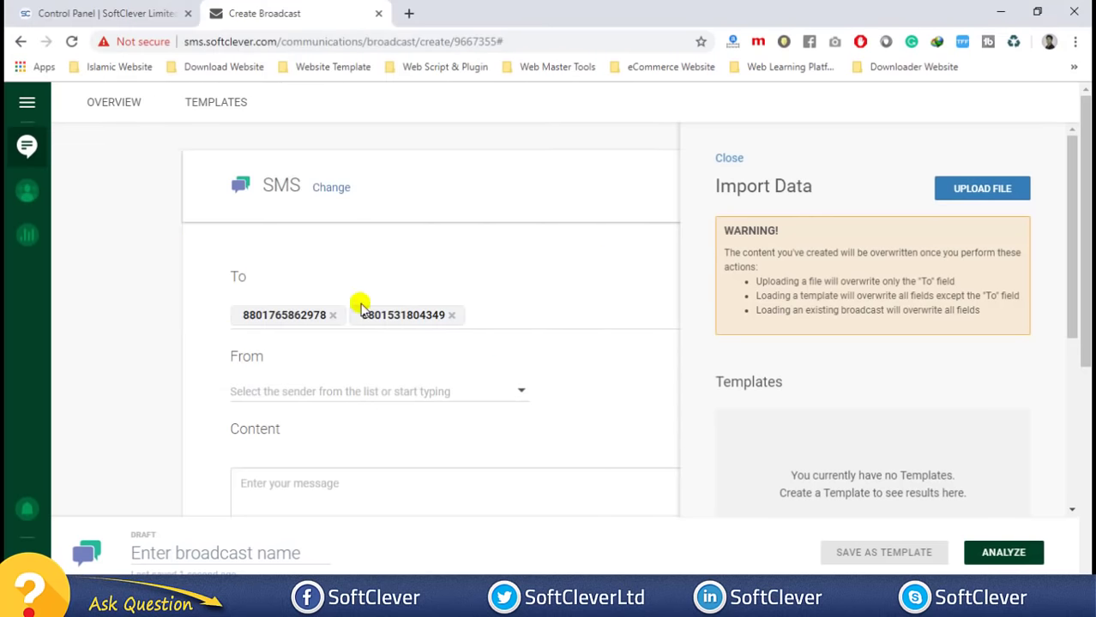
click(727, 158)
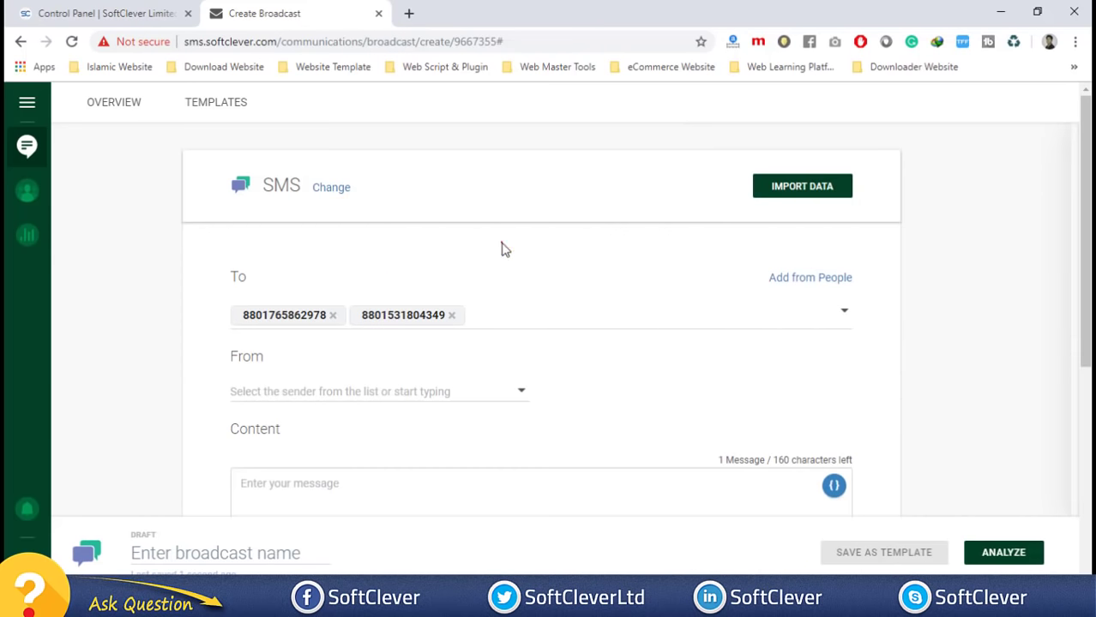
scroll(503, 247, down, 1)
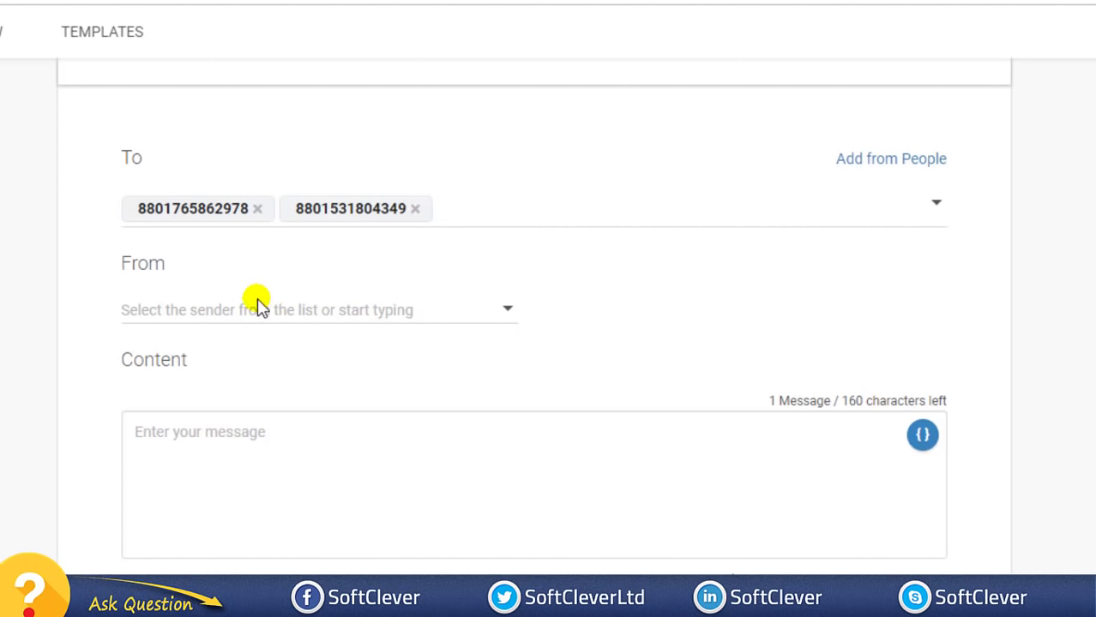
- Choose the only available sender ID in the broadcast's From dropdown
click(214, 308)
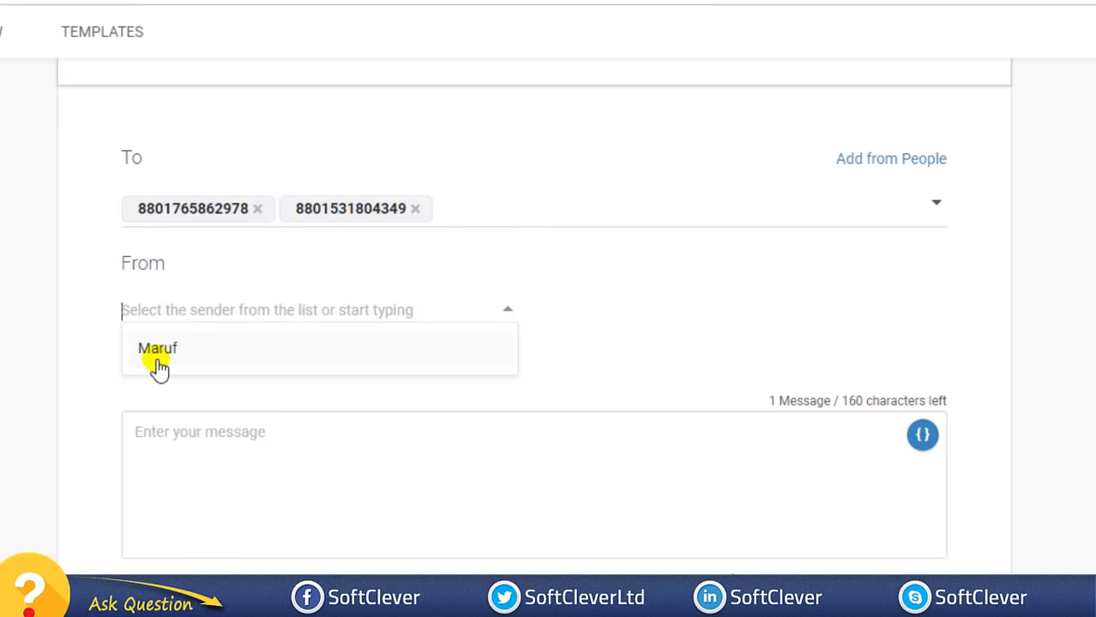
click(183, 357)
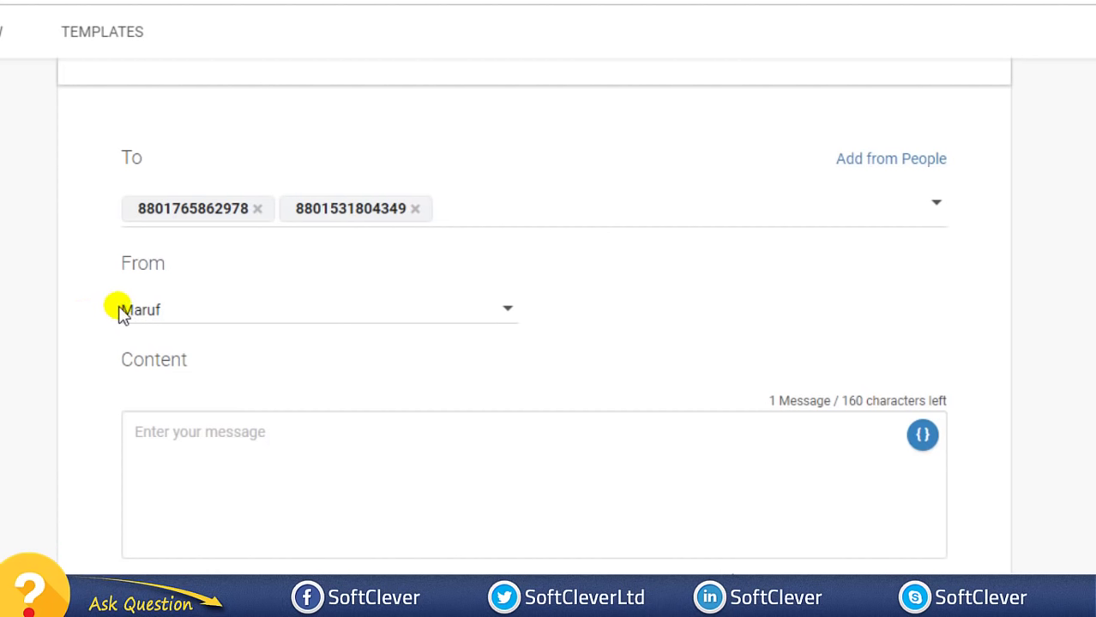
scroll(211, 416, down, 2)
scroll(193, 403, up, 2)
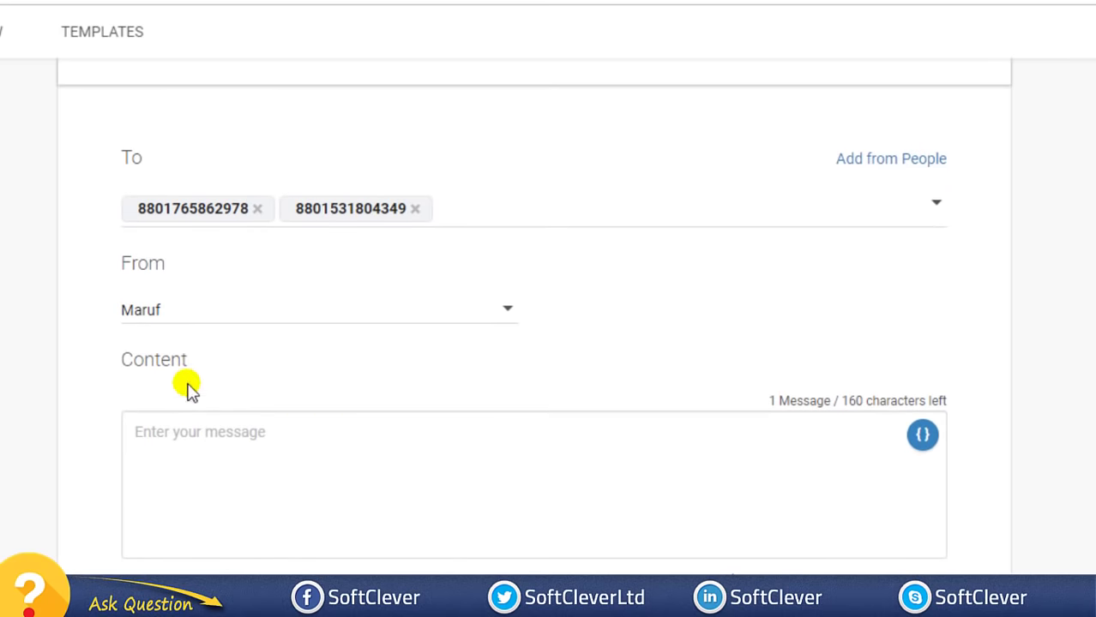
- Write "Hi, this is a test message." in the Content box, leaving 133 characters
scroll(221, 374, down, 2)
click(220, 350)
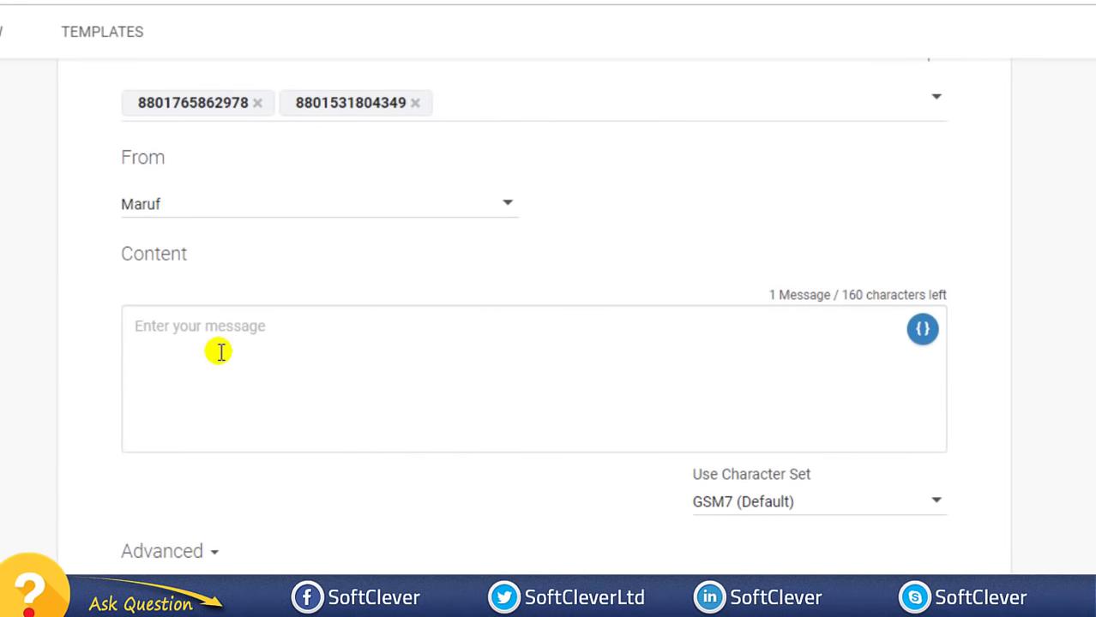
text(Hi, this )
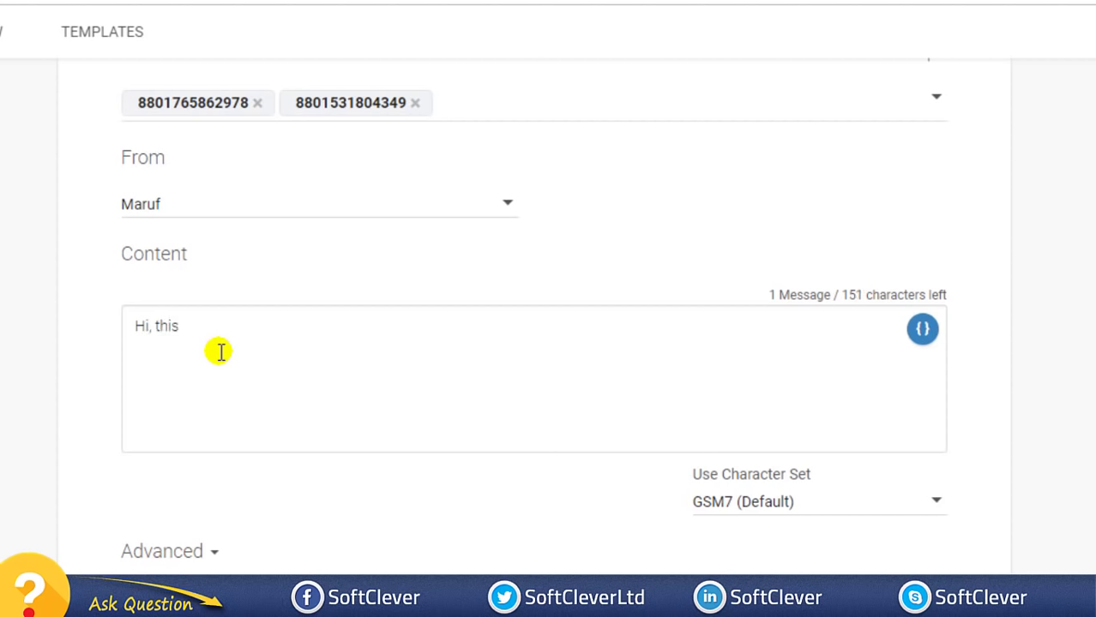
text(is )
text(an test)
key(BackSpace)
key(BackSpace)
key(BackSpace)
text(test message)
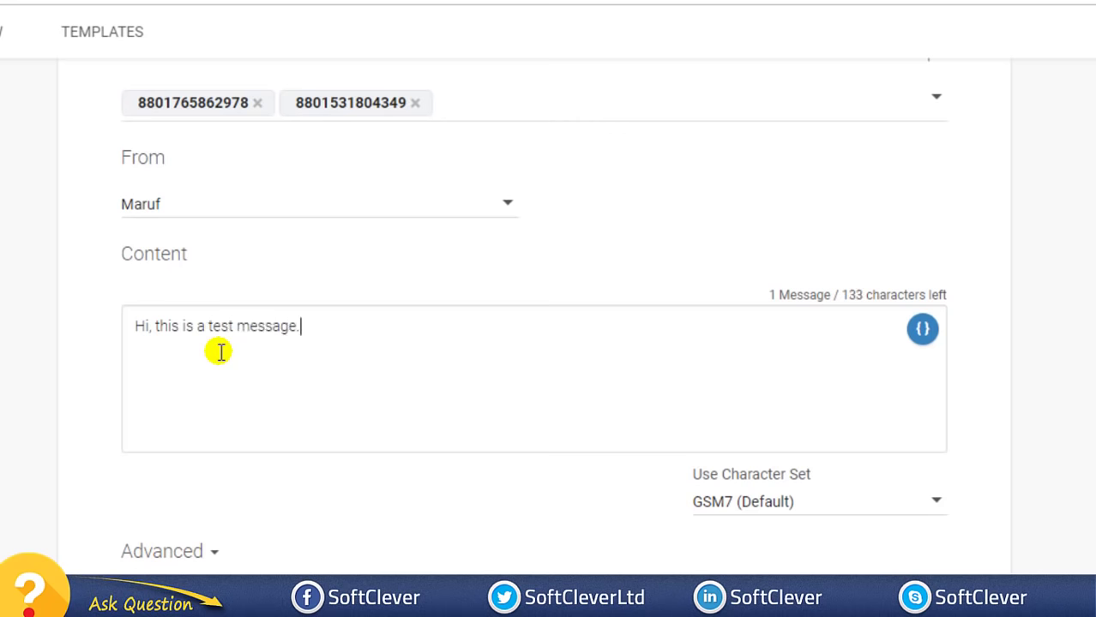
text(.)
scroll(220, 351, up, 3)
scroll(388, 219, down, 5)
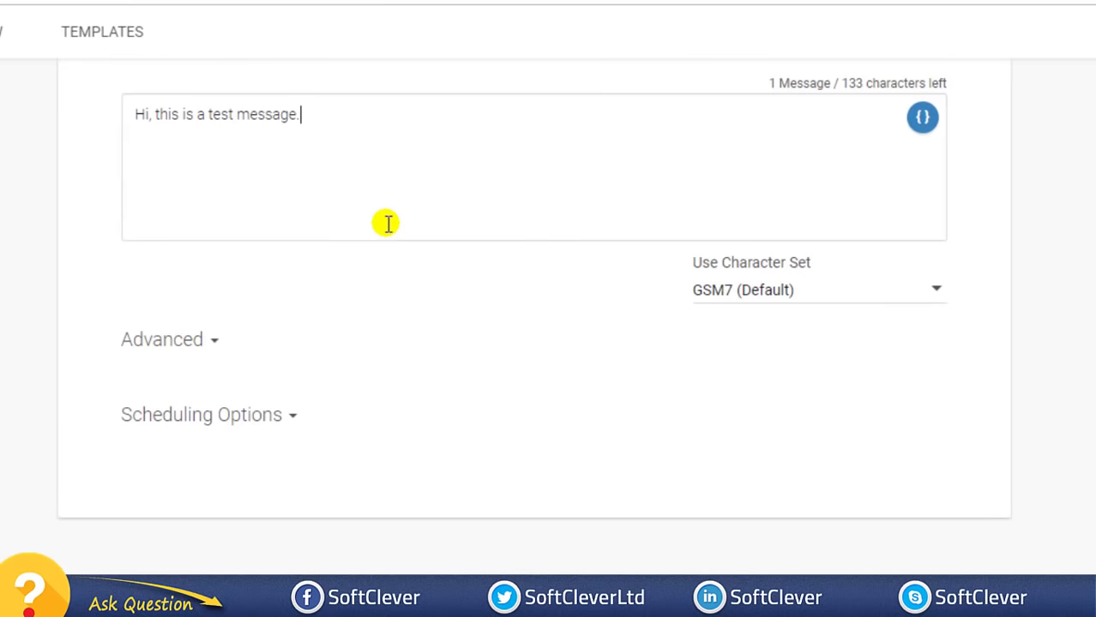
- Expand the Advanced options and set the message sending speed to 1 per Second
click(193, 343)
scroll(237, 324, down, 1)
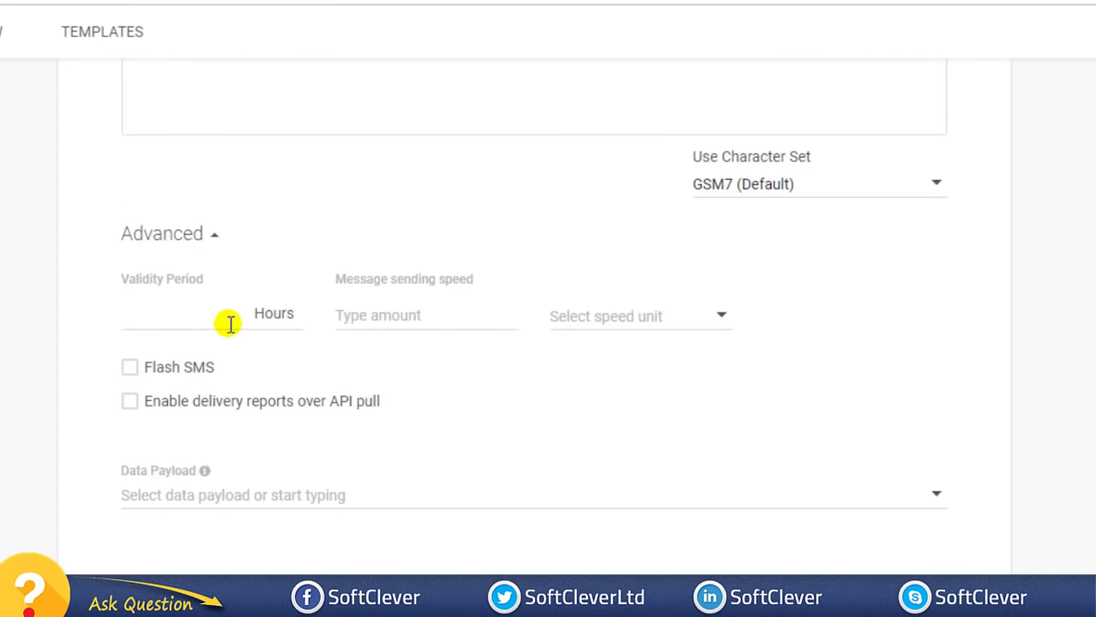
click(212, 320)
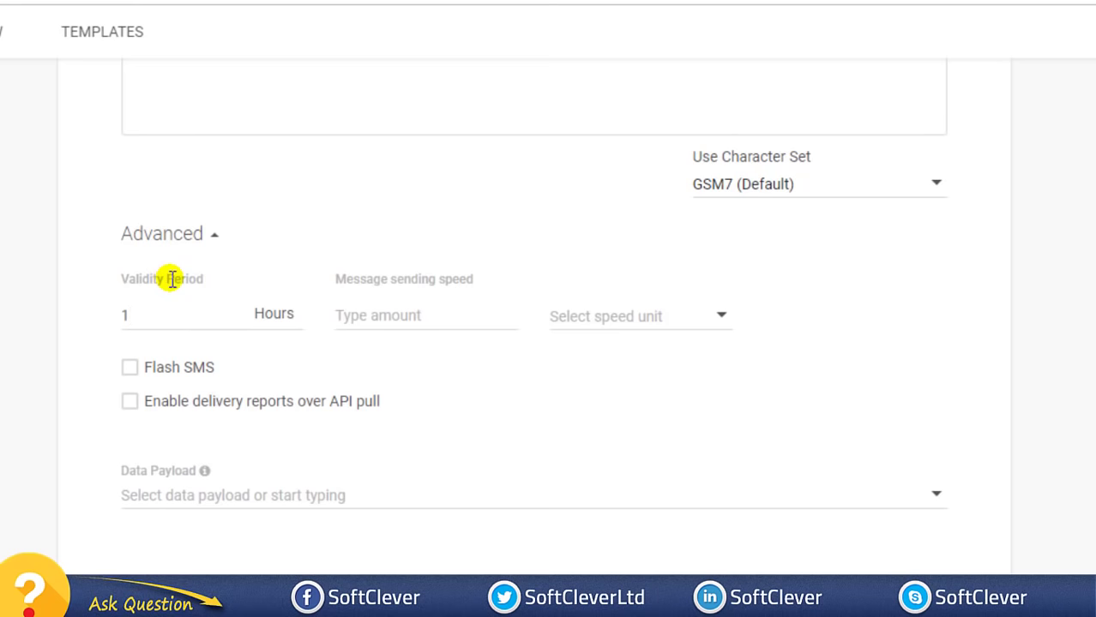
click(374, 314)
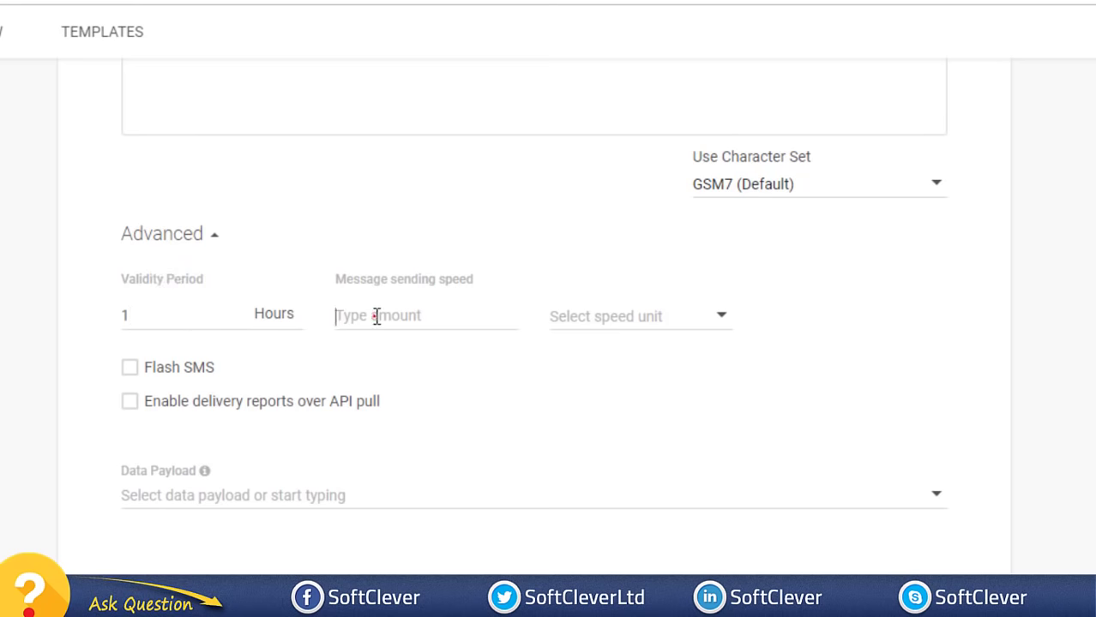
text(1)
click(632, 324)
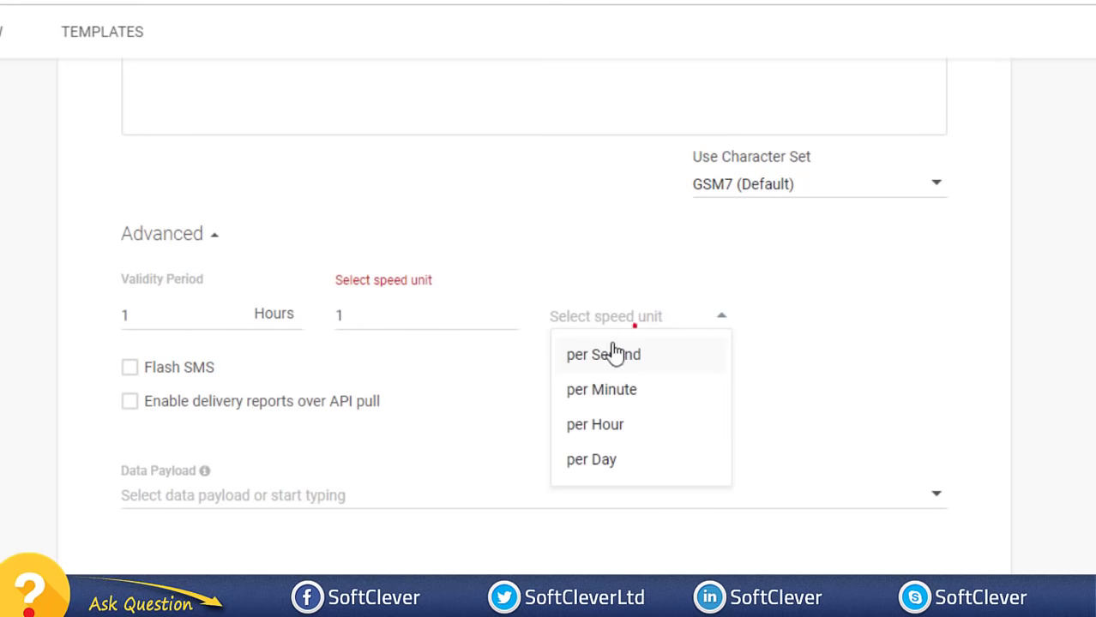
click(611, 351)
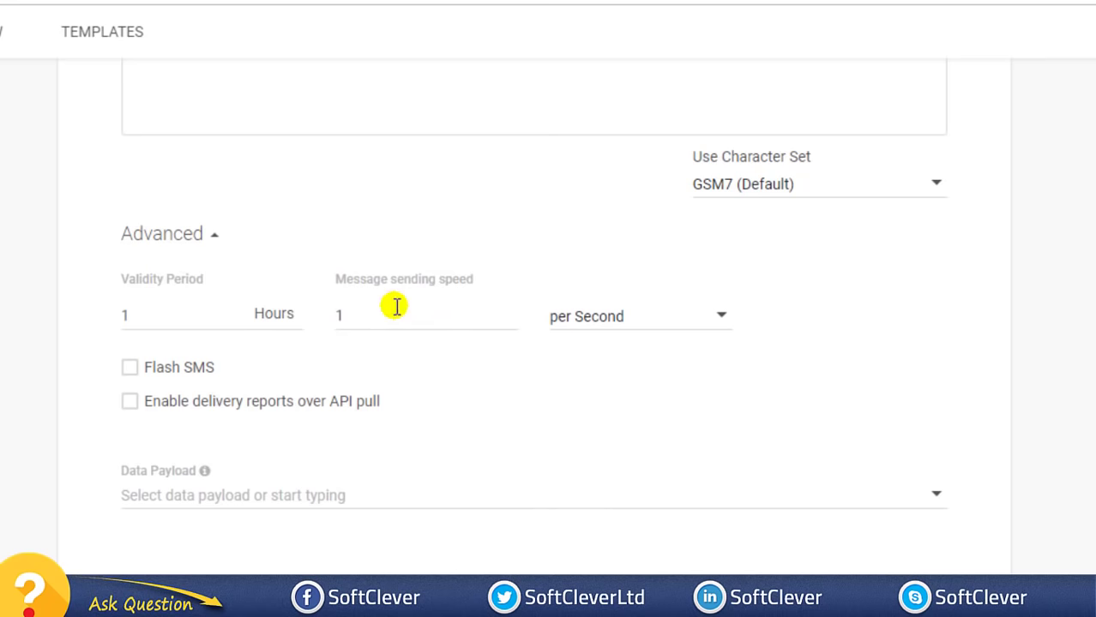
- Leave 'Enable delivery reports over API pull' unticked after briefly ticking it
scroll(274, 346, down, 2)
scroll(259, 293, up, 1)
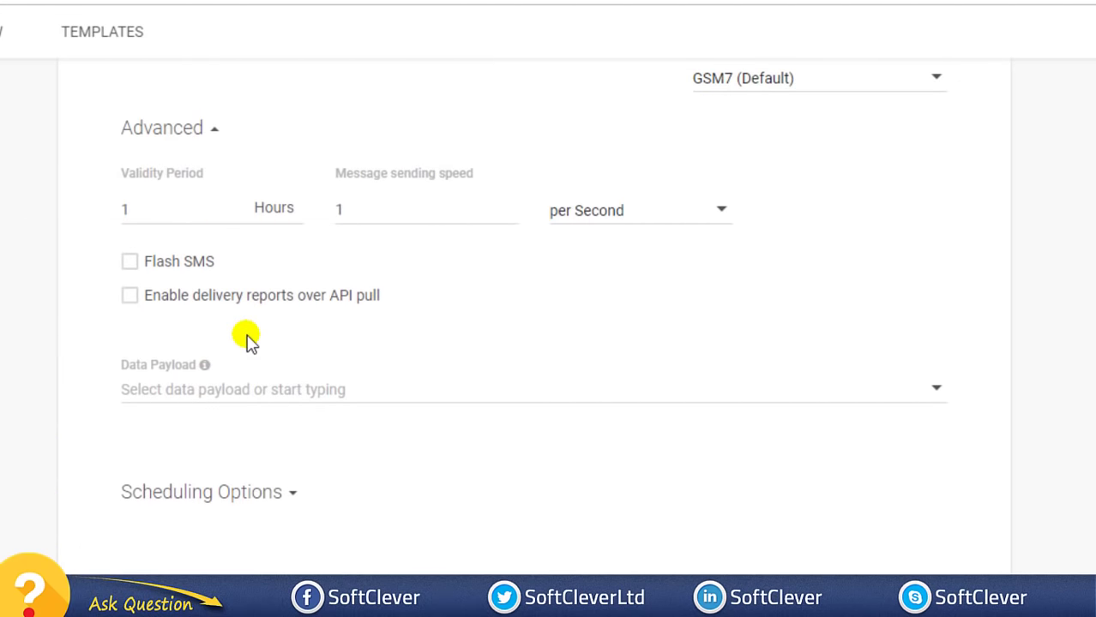
click(131, 297)
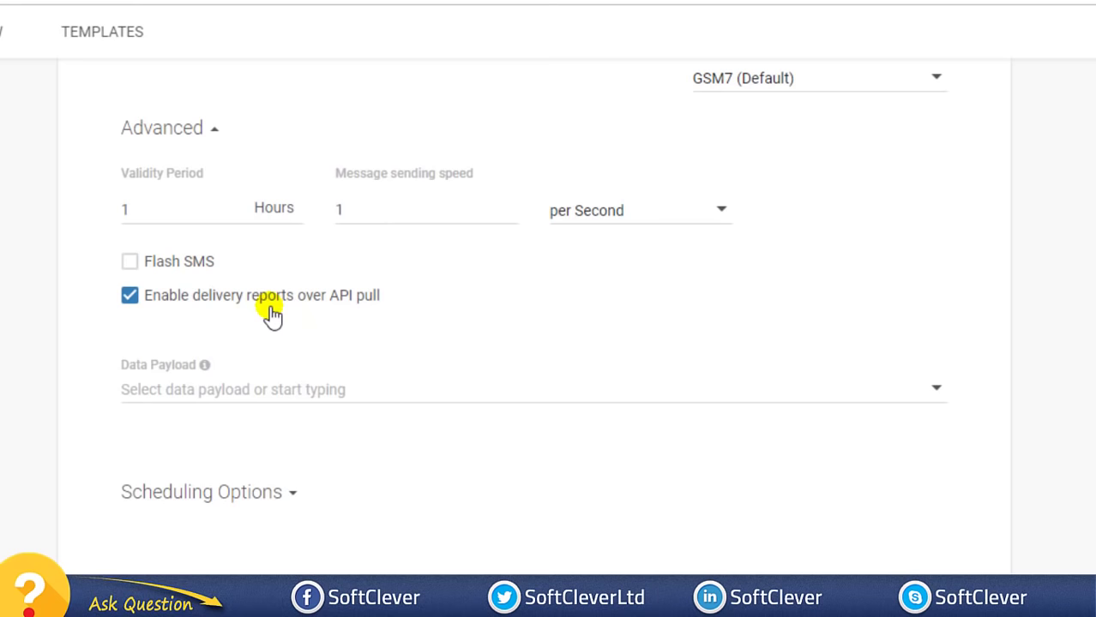
click(130, 296)
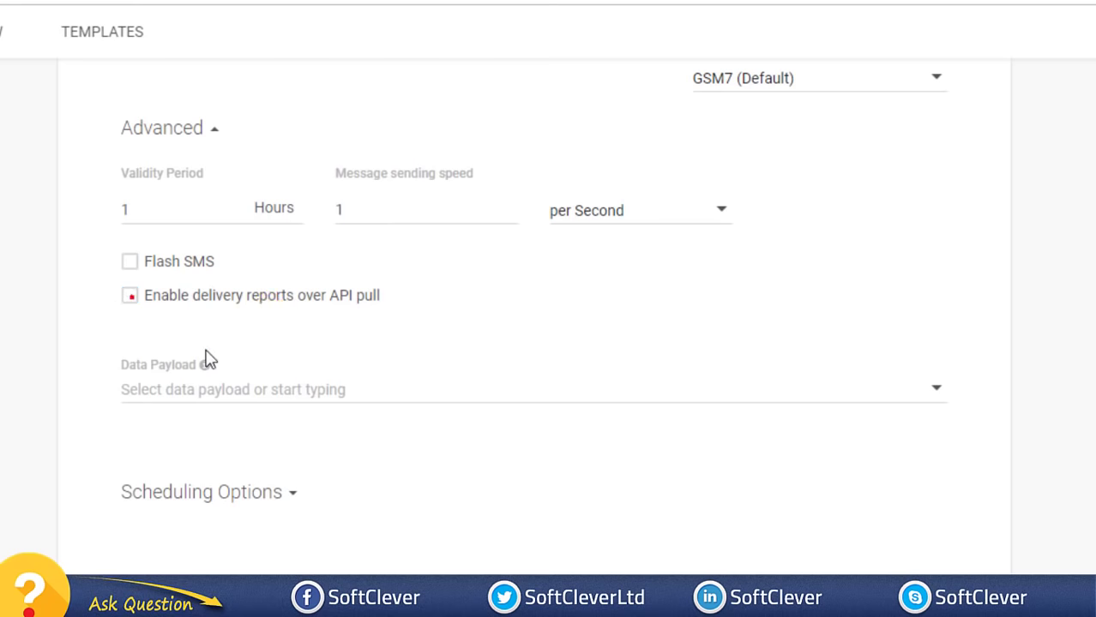
scroll(195, 342, down, 2)
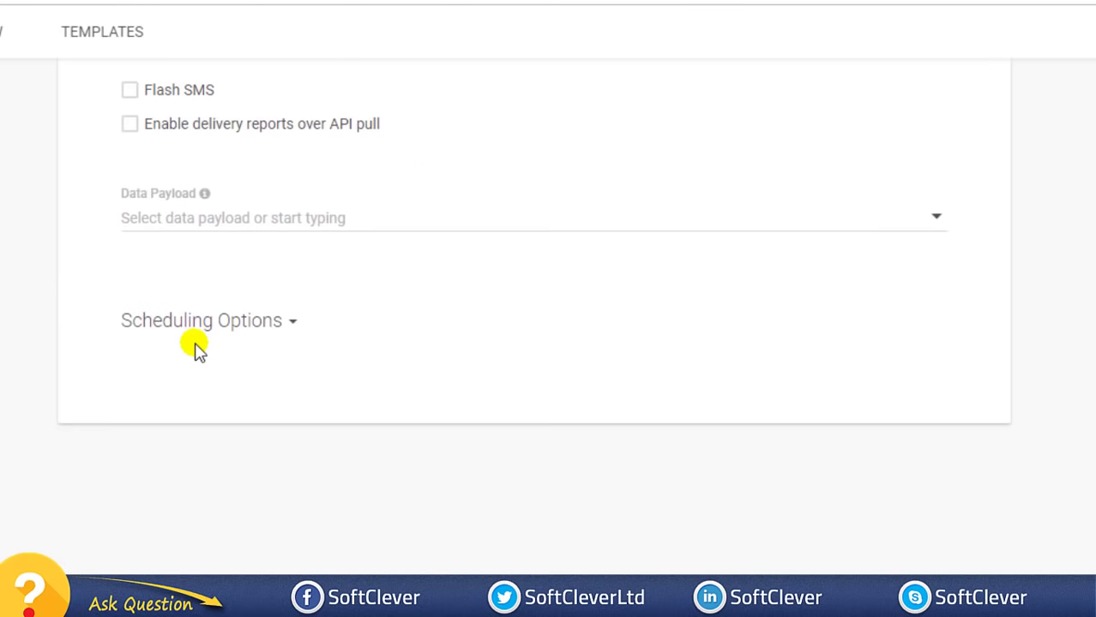
click(269, 331)
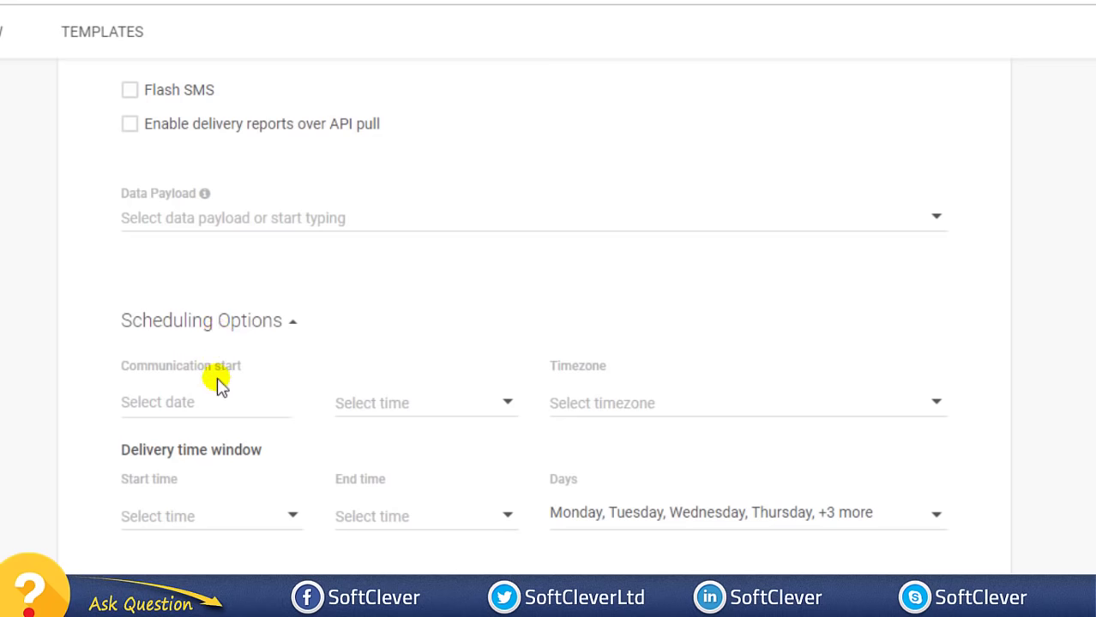
click(201, 401)
click(78, 379)
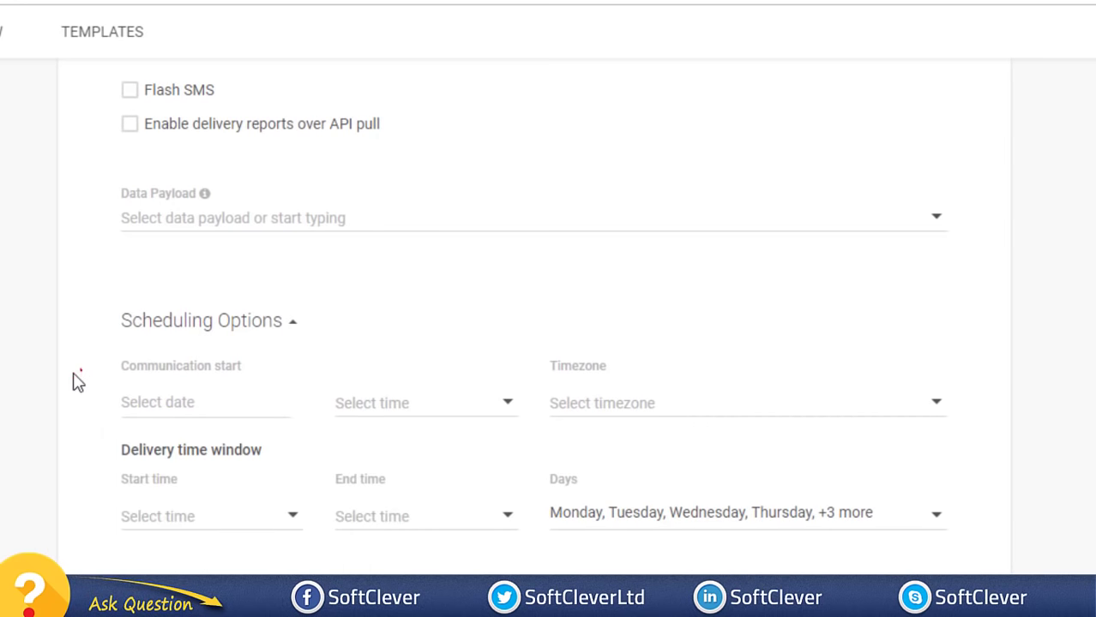
click(656, 407)
scroll(653, 527, down, 5)
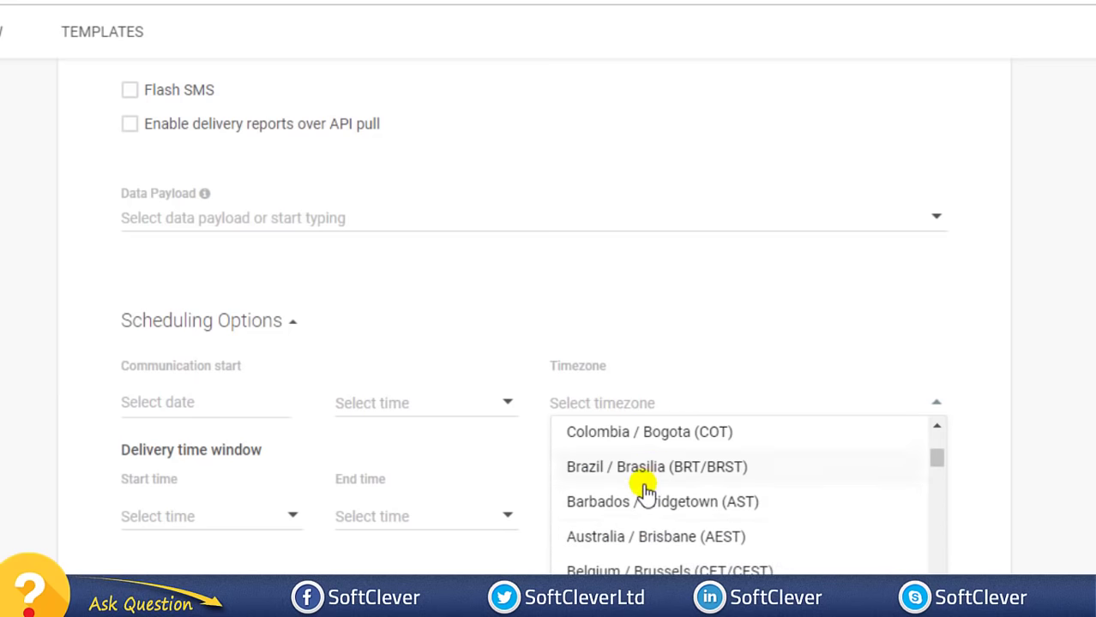
scroll(661, 448, up, 5)
key(Escape)
scroll(303, 460, down, 1)
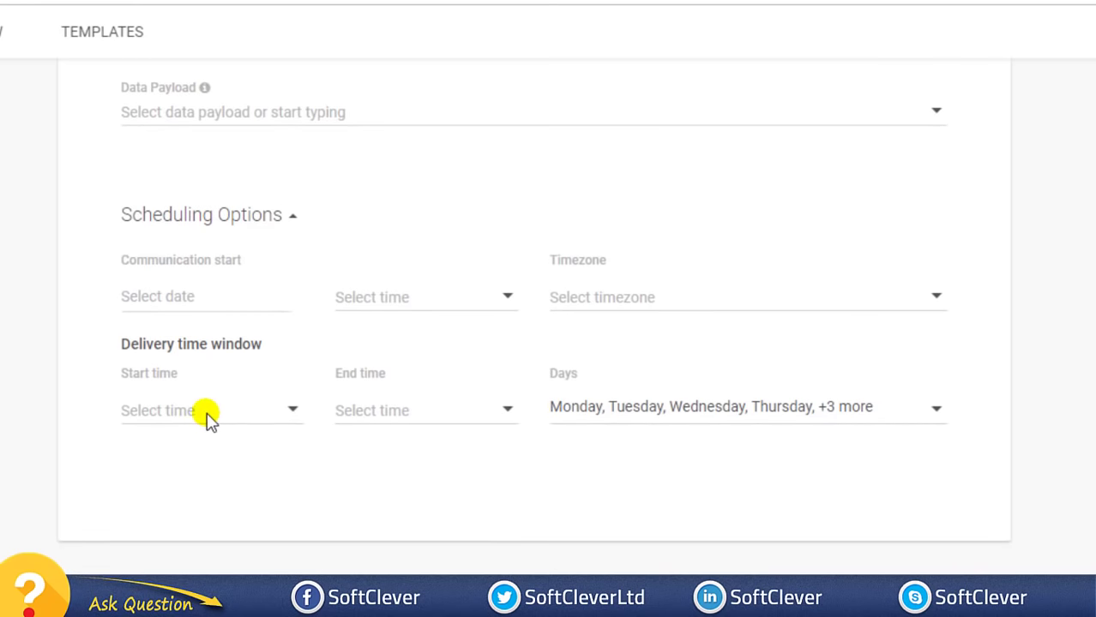
click(182, 297)
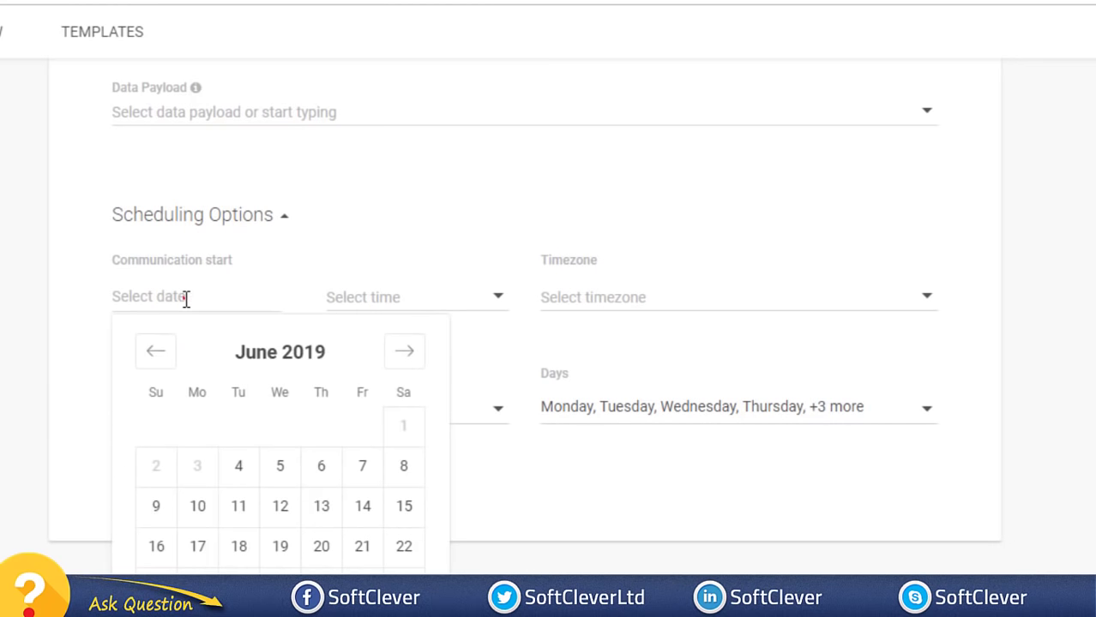
click(43, 273)
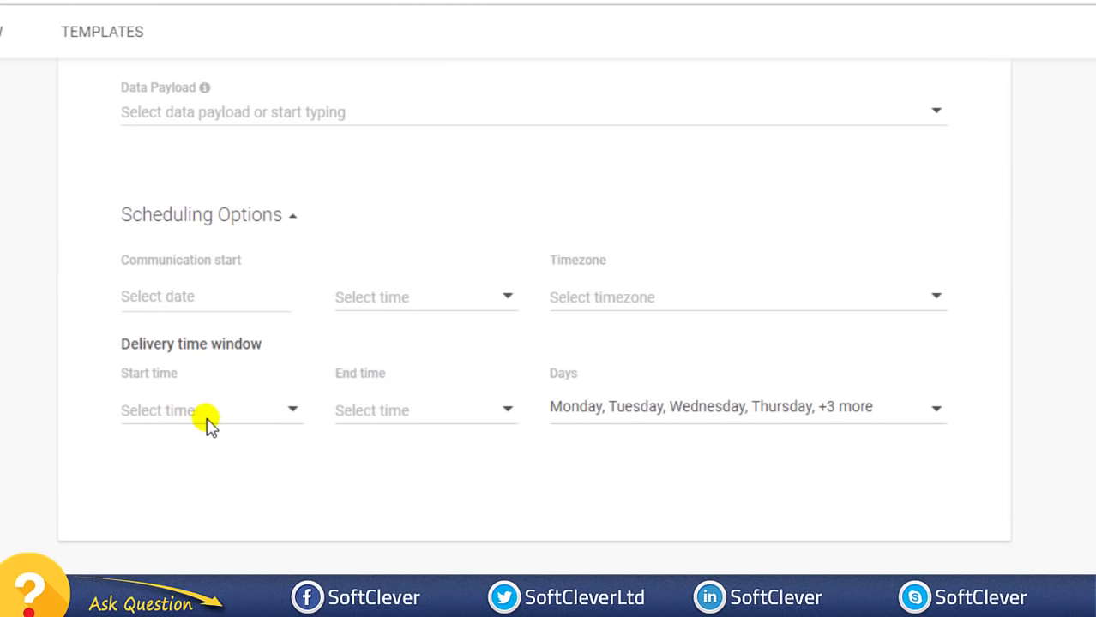
scroll(252, 457, down, 2)
scroll(291, 450, up, 5)
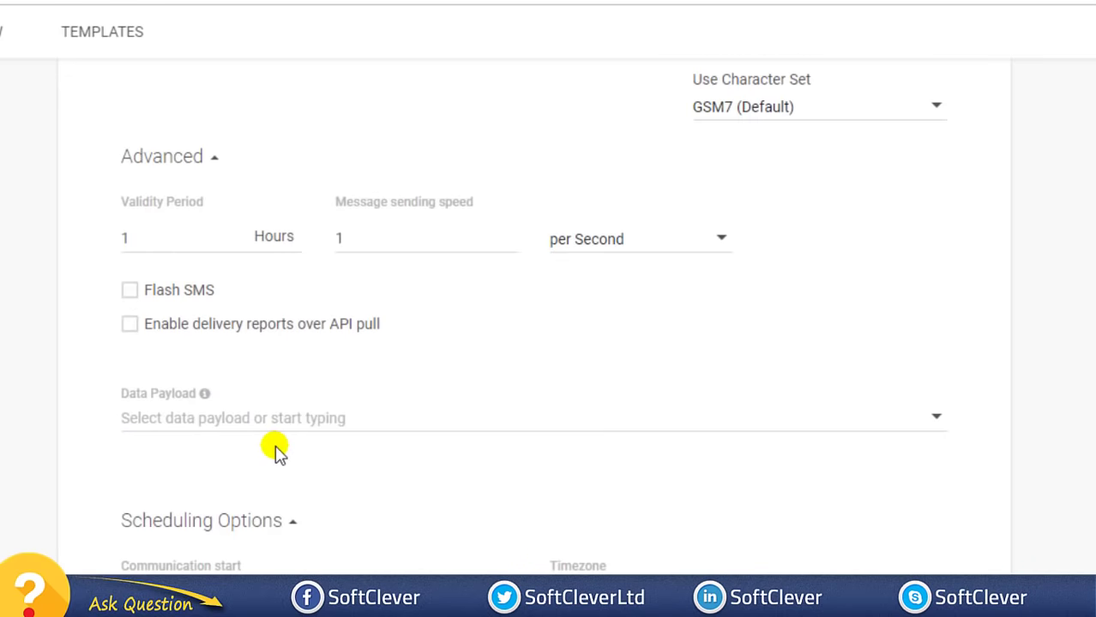
scroll(276, 452, down, 2)
click(281, 320)
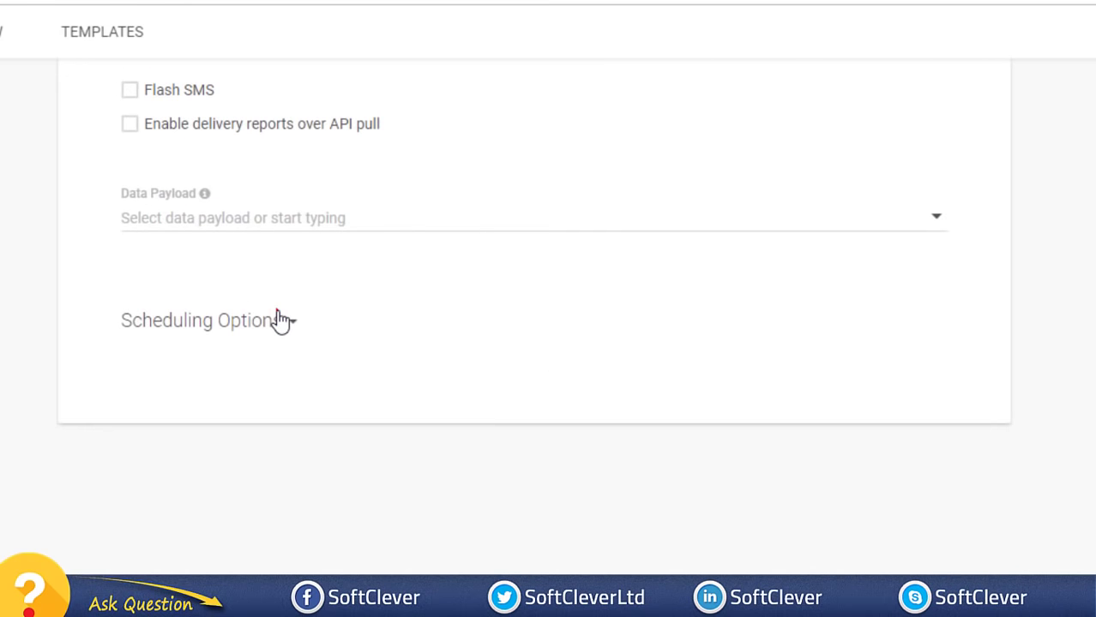
scroll(191, 367, up, 2)
scroll(193, 297, up, 3)
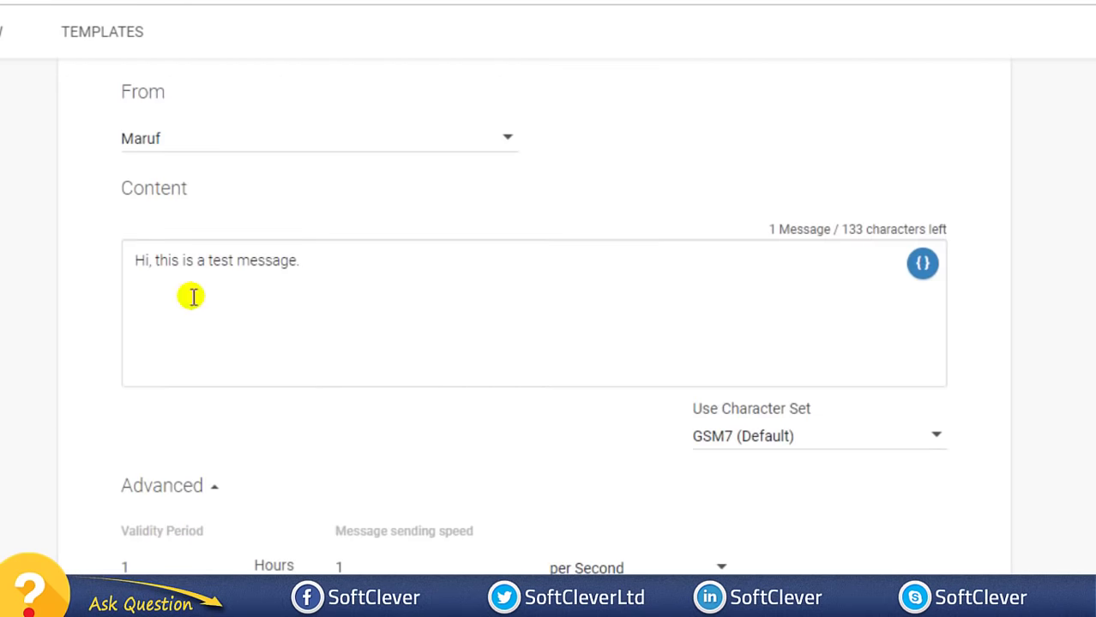
scroll(122, 134, down, 5)
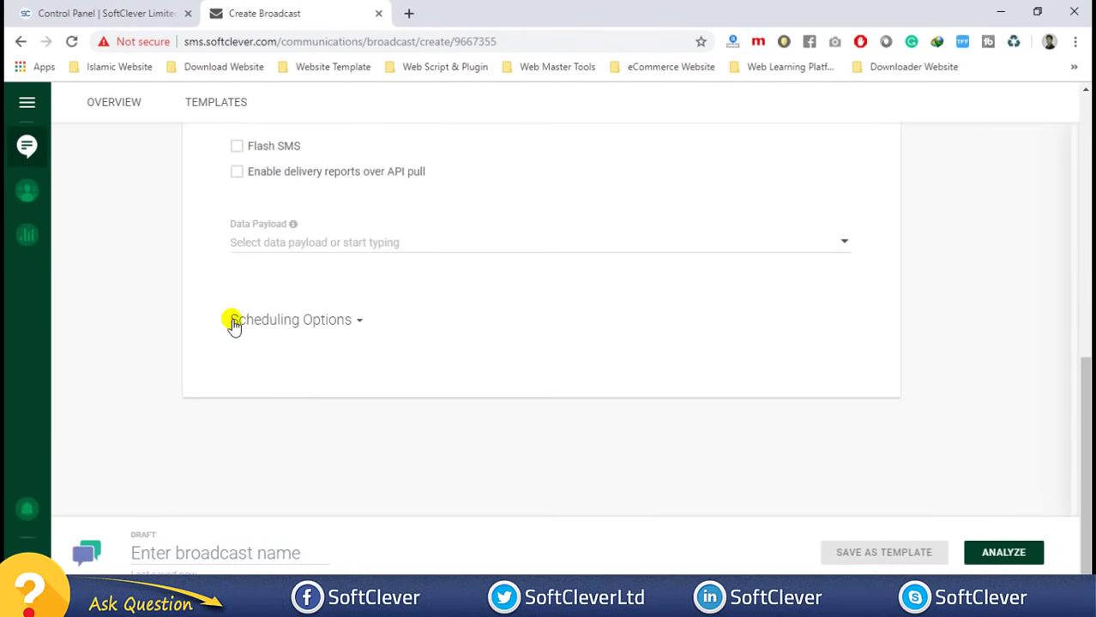
- Enter 'Test Message #1' as the broadcast name and run ANALYZE on the draft
click(233, 555)
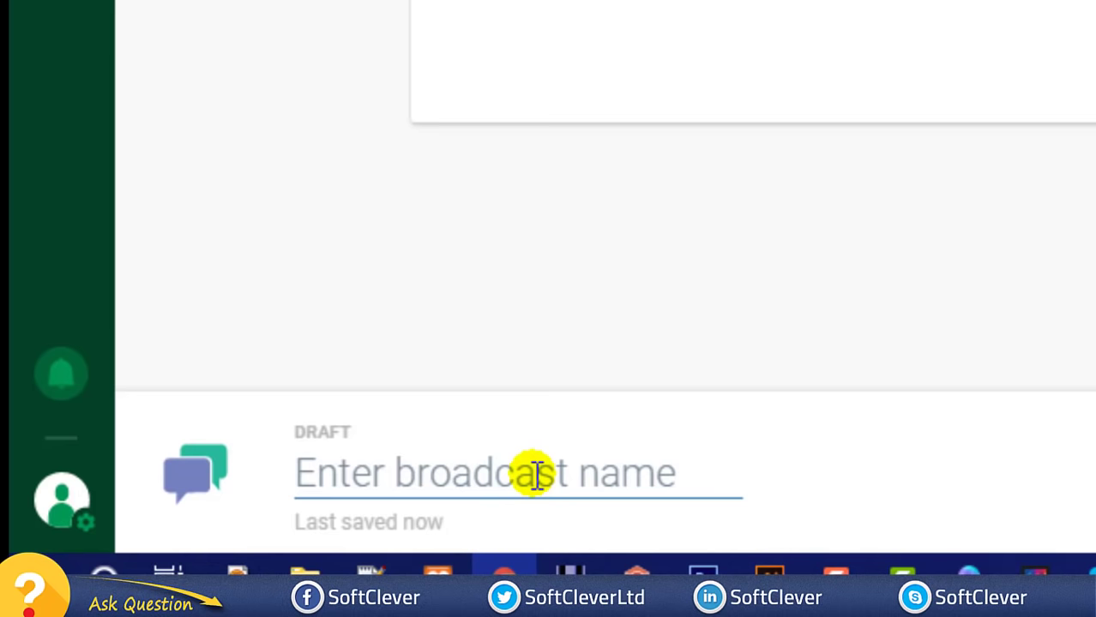
text(Test Messa)
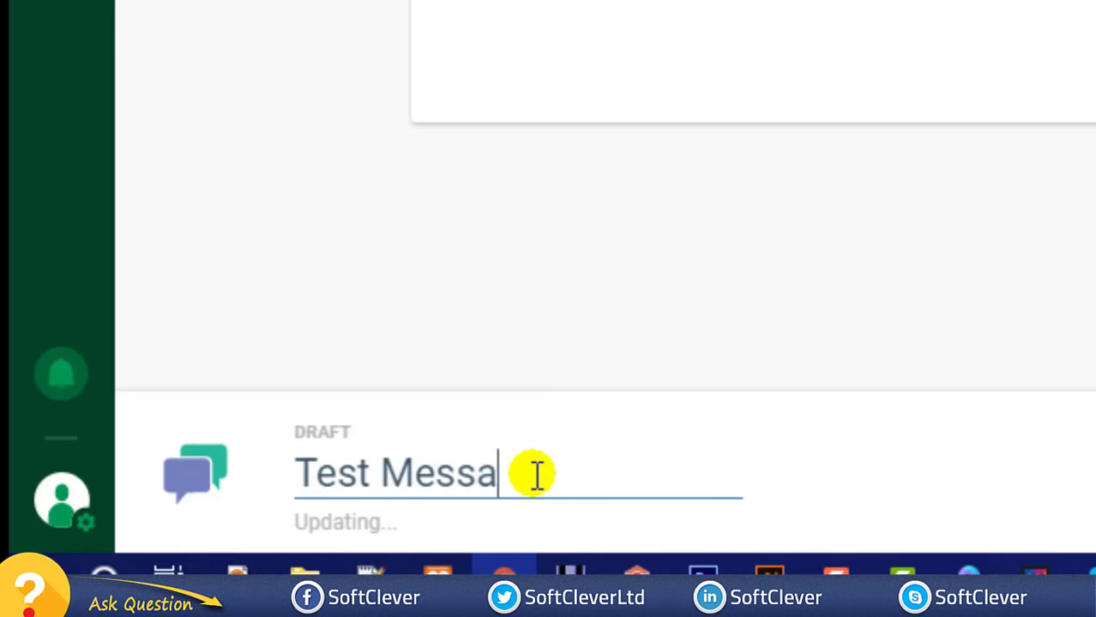
text(ge #1)
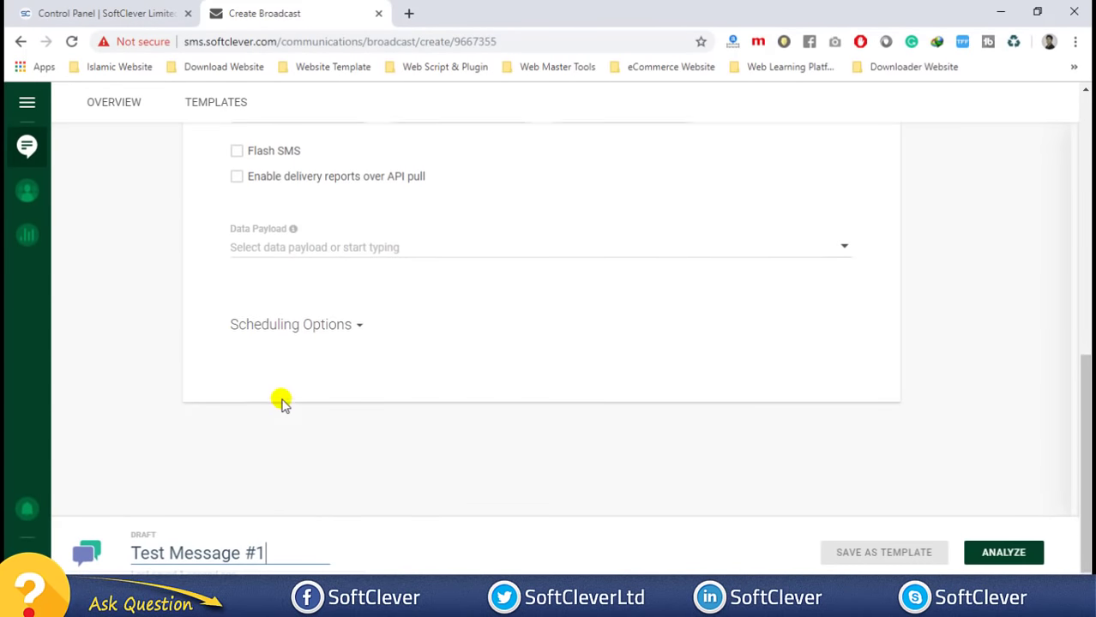
scroll(1037, 460, up, 3)
scroll(1029, 480, down, 3)
click(986, 554)
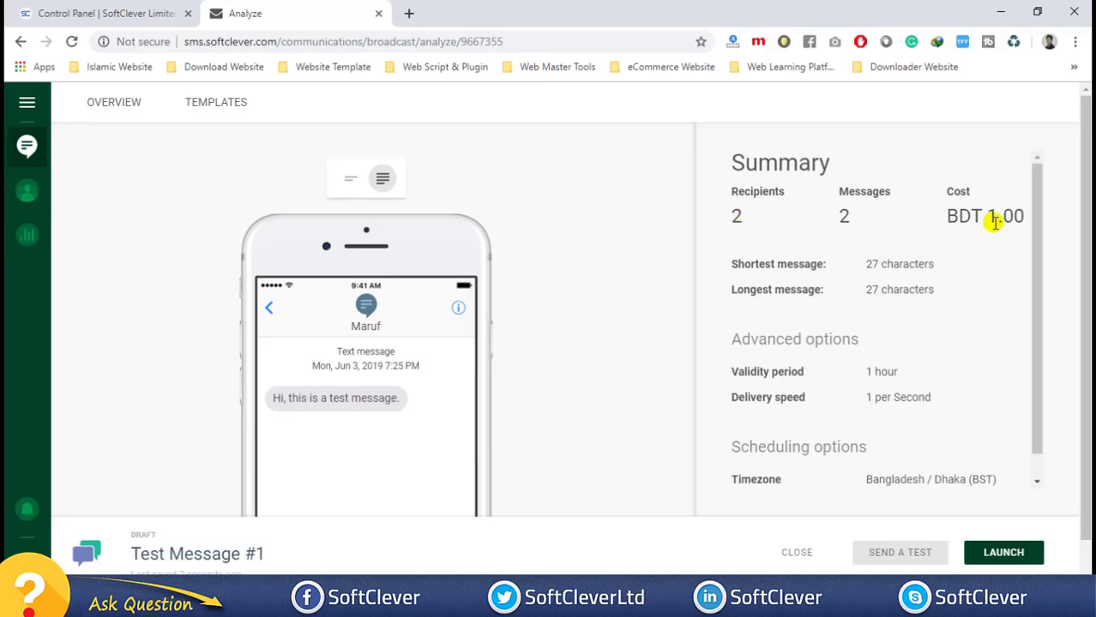
- Scroll the Summary to check 1 per Second speed, Dhaka (BST) timezone and Everyday 00 - 24 window
scroll(750, 266, down, 1)
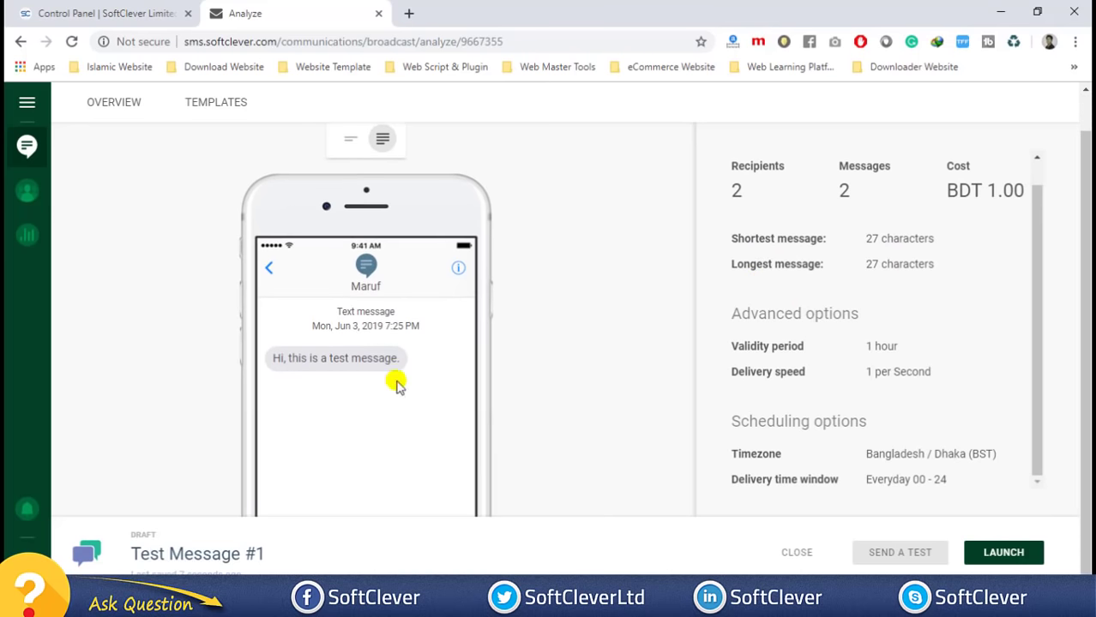
scroll(347, 390, down, 3)
scroll(300, 276, up, 3)
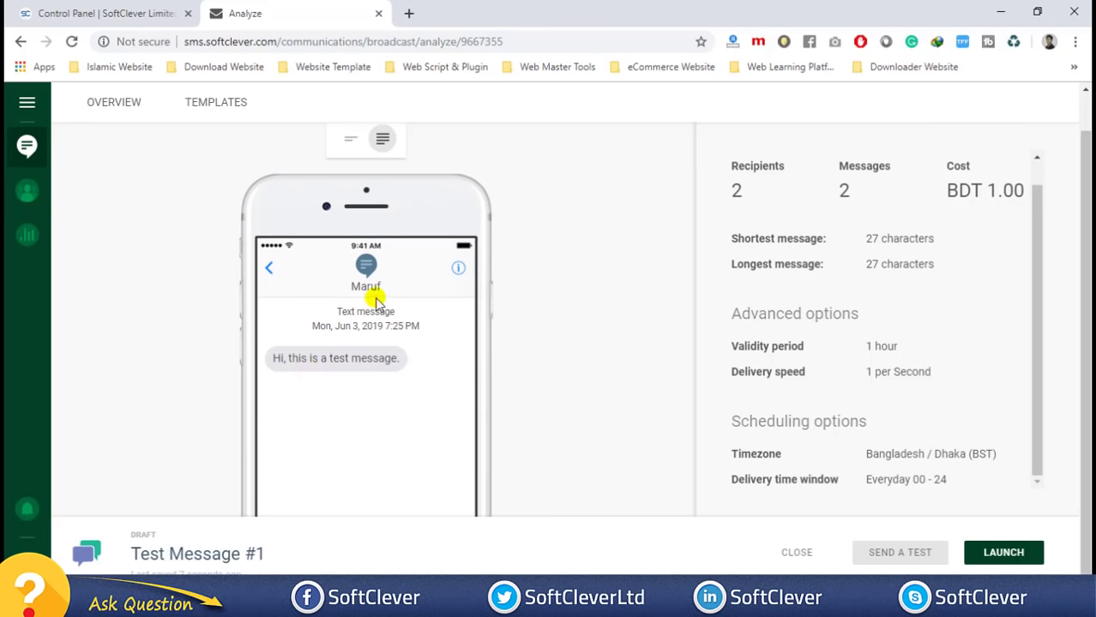
scroll(376, 298, down, 5)
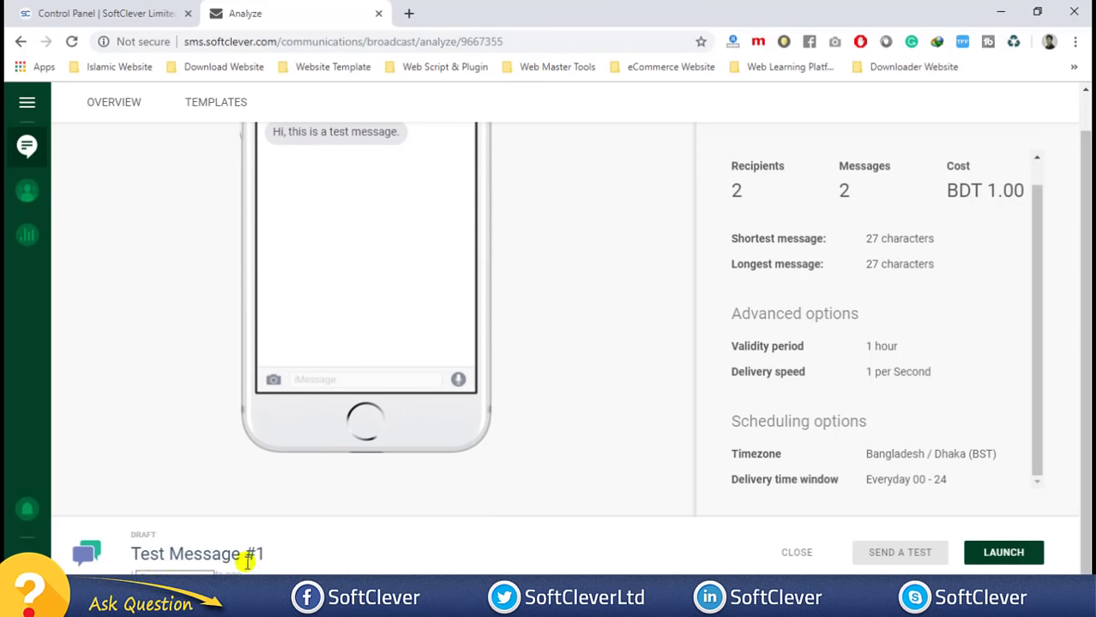
scroll(273, 390, up, 4)
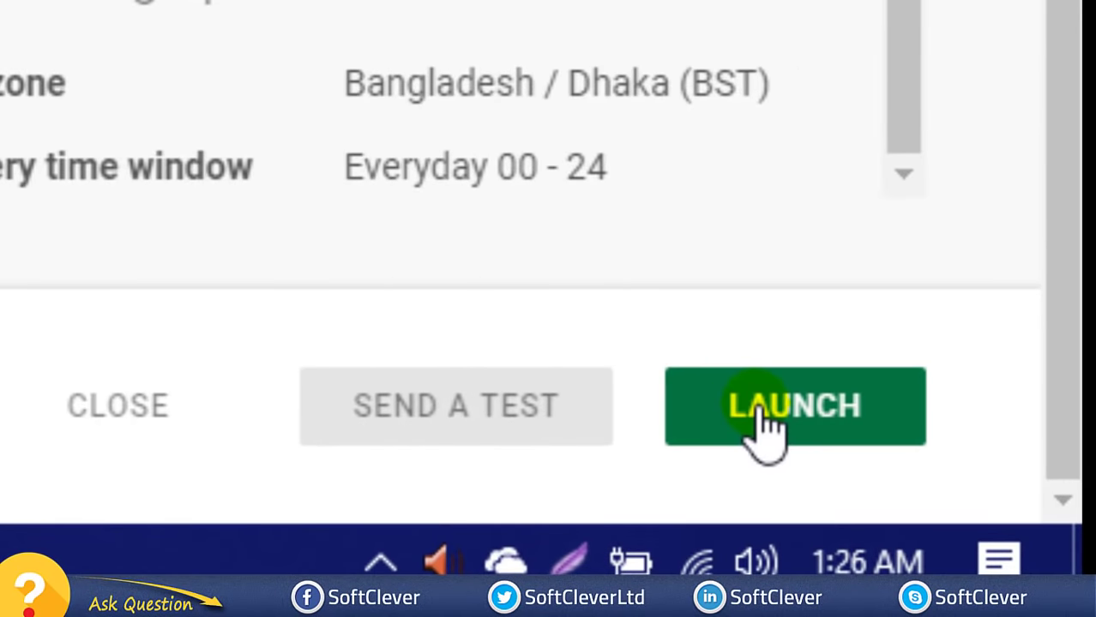
- Launch Test Message #1 and refresh the overview until it shows In Progress, 50% complete
click(766, 424)
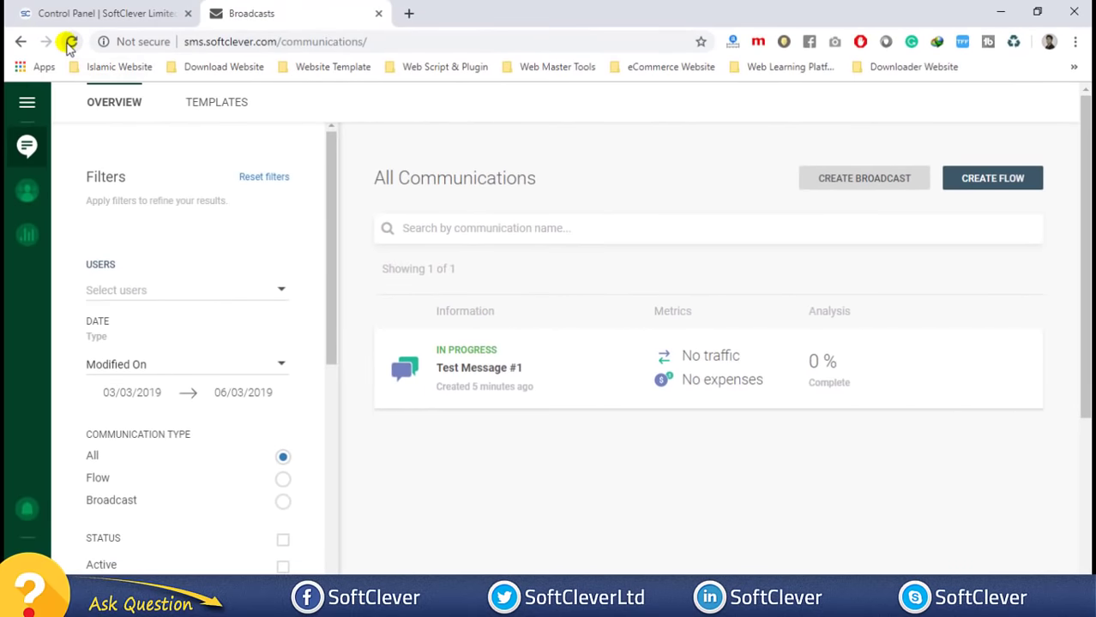
click(71, 43)
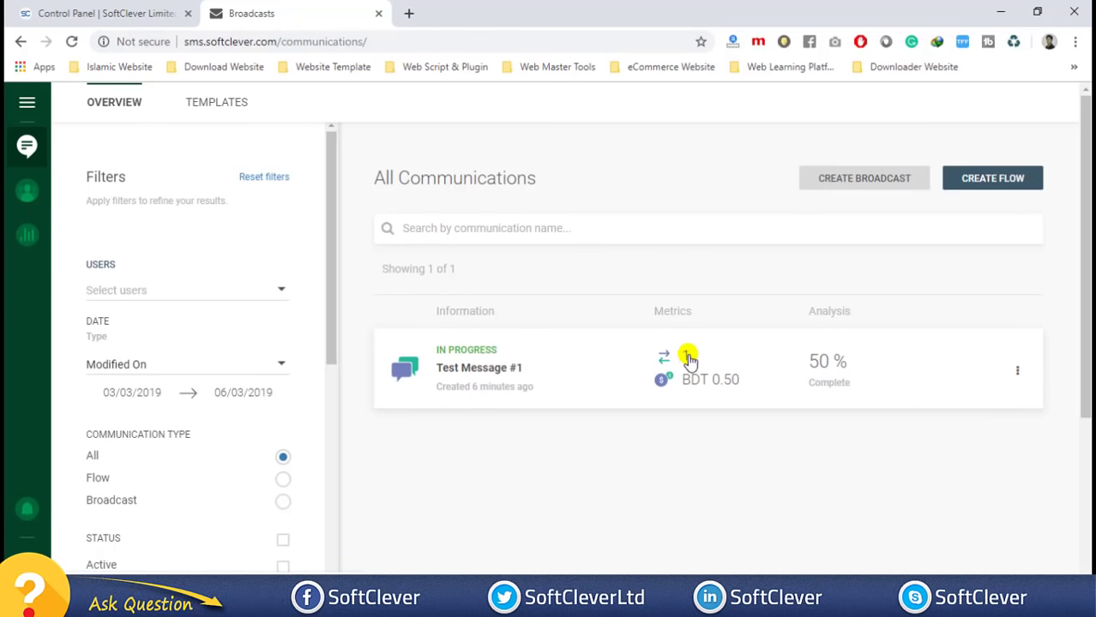
click(72, 42)
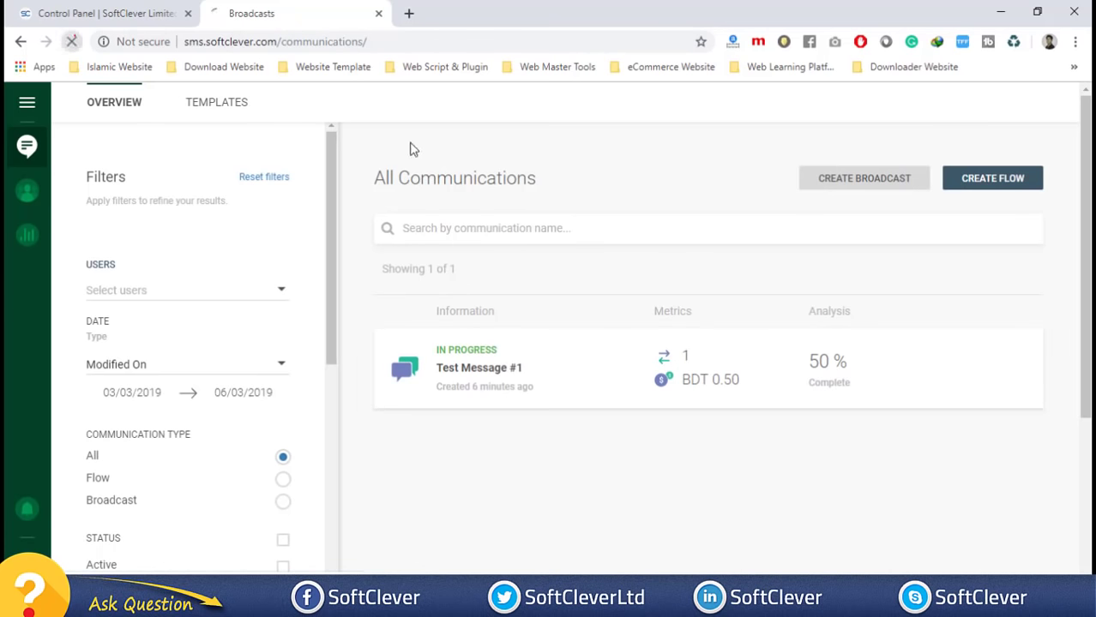